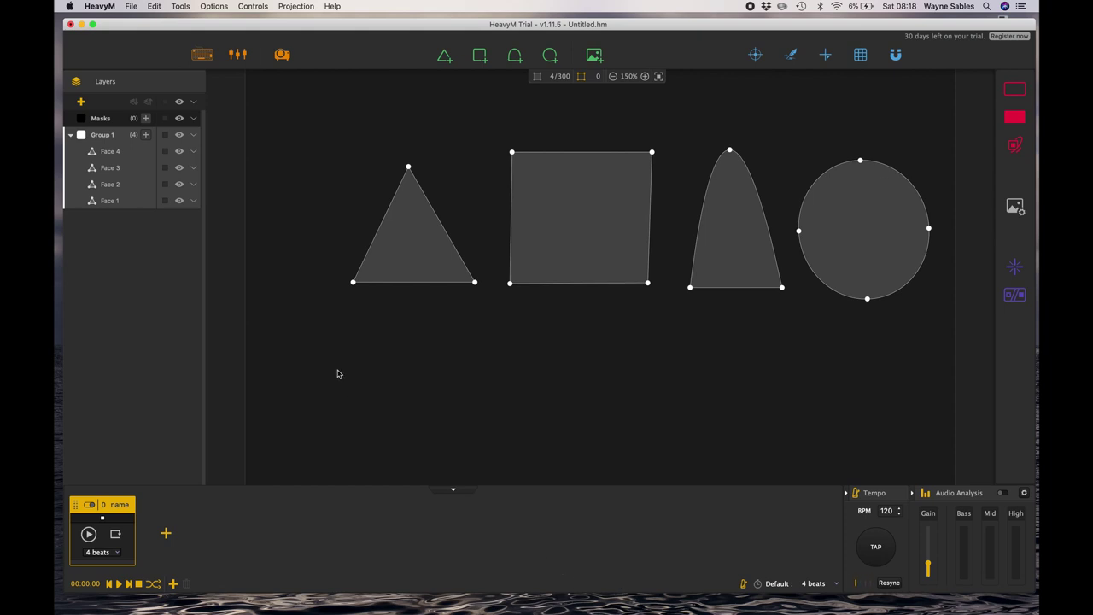
- Open an 800×600 windowed projection output and position it to show the four shape outlines
{"action": "left_click", "coordinate": [283, 56]}
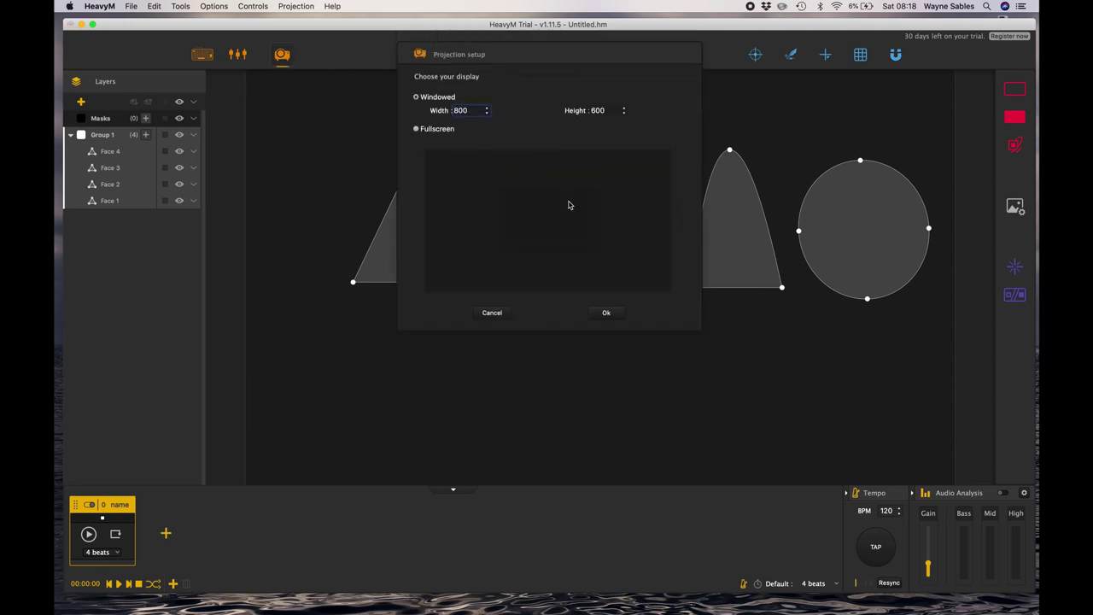
{"action": "left_click", "coordinate": [608, 313]}
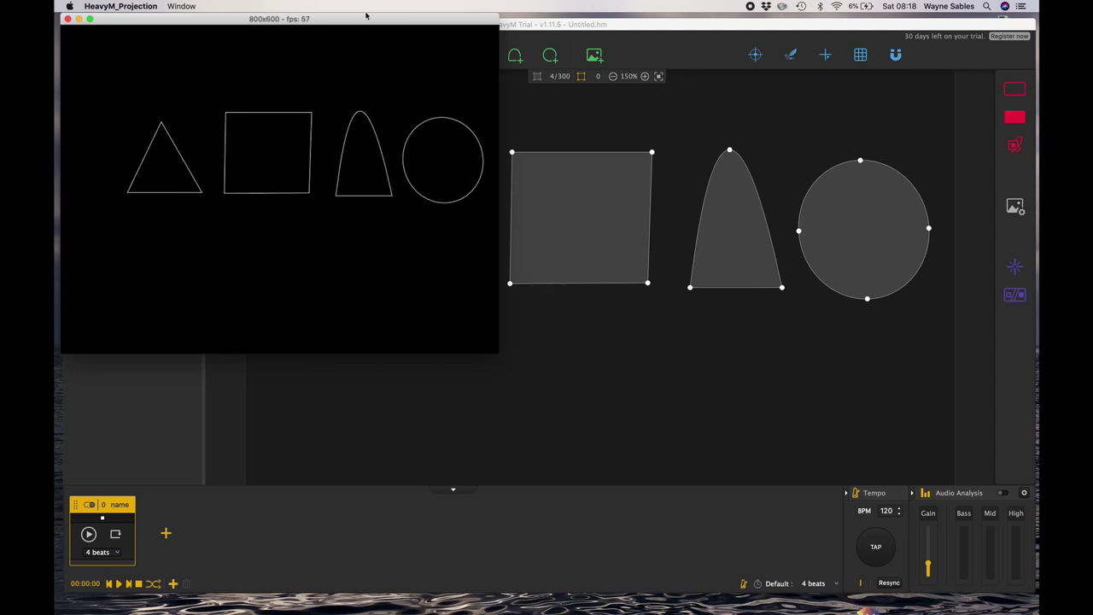
{"action": "left_click_drag", "start_coordinate": [366, 15], "coordinate": [603, 357]}
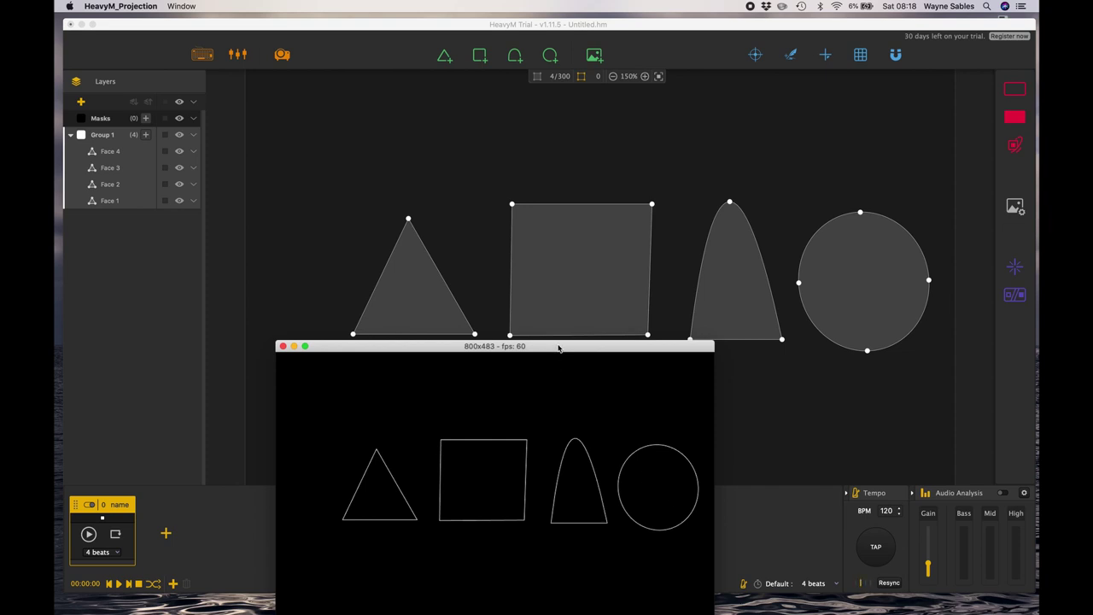
{"action": "left_click_drag", "start_coordinate": [559, 347], "coordinate": [501, 363]}
- Set the triangle's outline to Blinking border, then apply it to all four Group 1 faces
{"action": "left_click", "coordinate": [435, 282]}
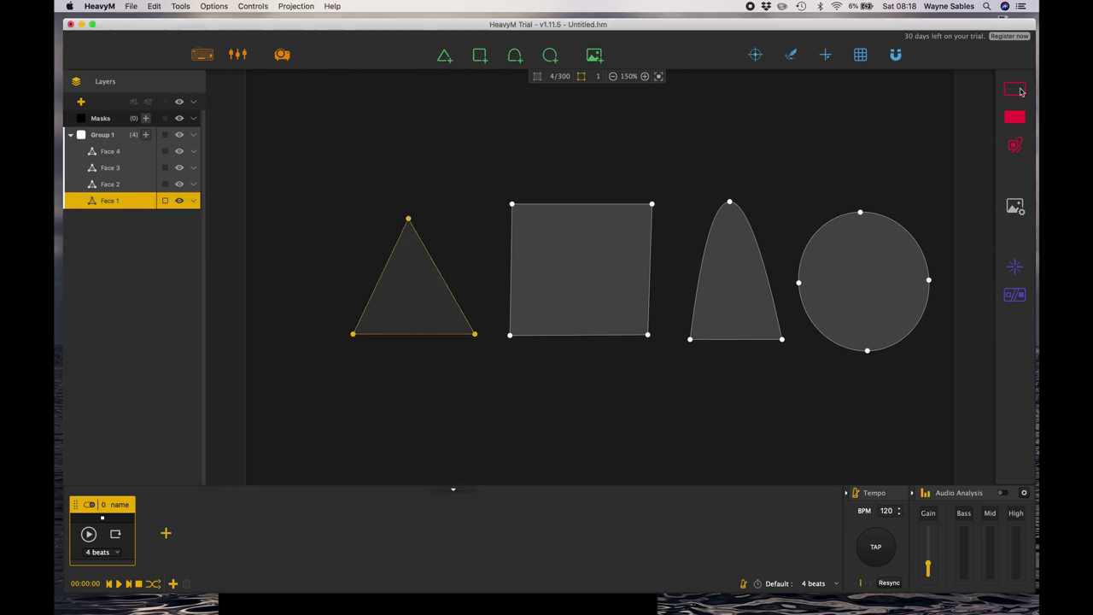
{"action": "left_click", "coordinate": [1018, 89]}
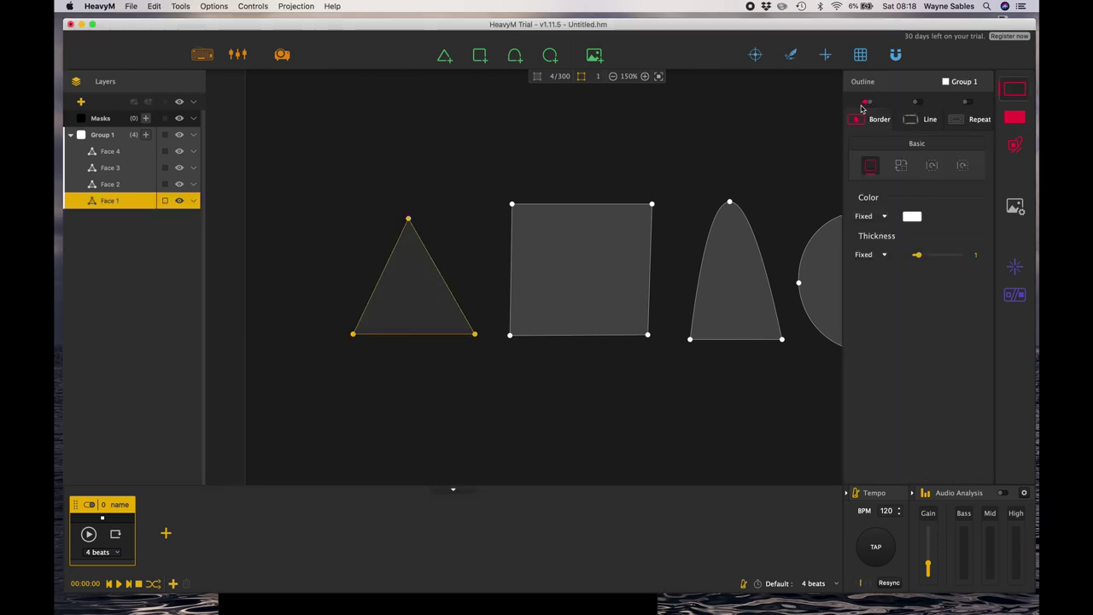
{"action": "left_click", "coordinate": [901, 168]}
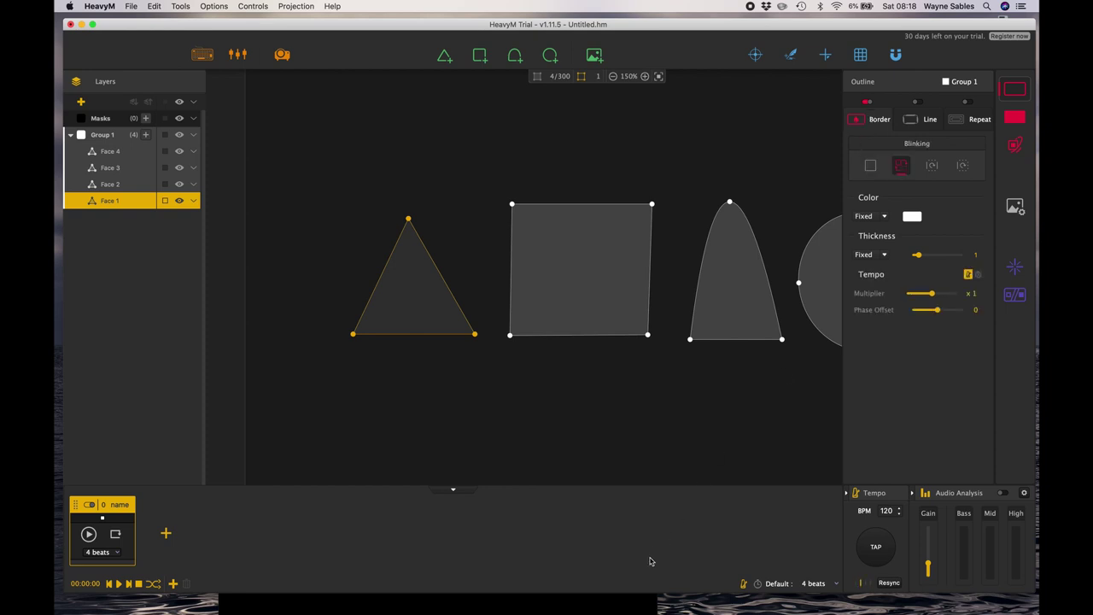
{"action": "left_click", "coordinate": [629, 609]}
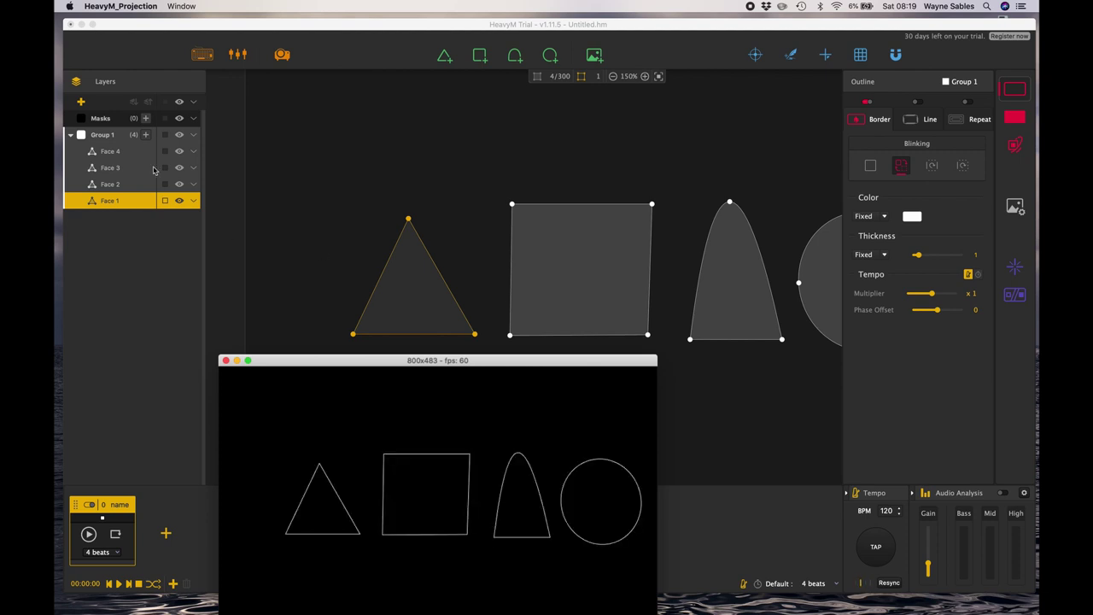
{"action": "left_click", "coordinate": [109, 139]}
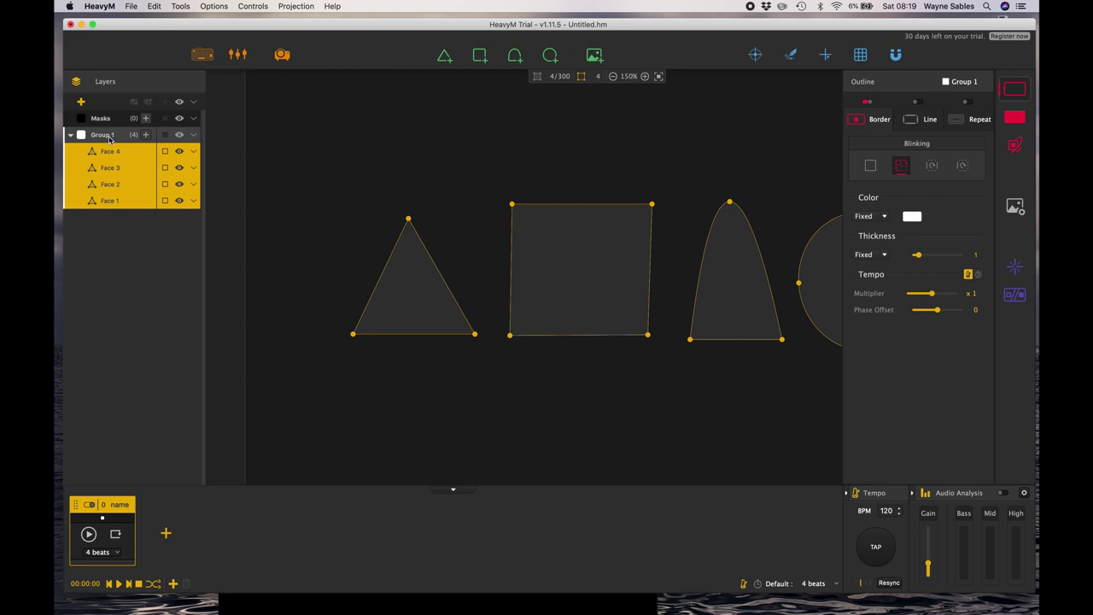
{"action": "left_click", "coordinate": [321, 605]}
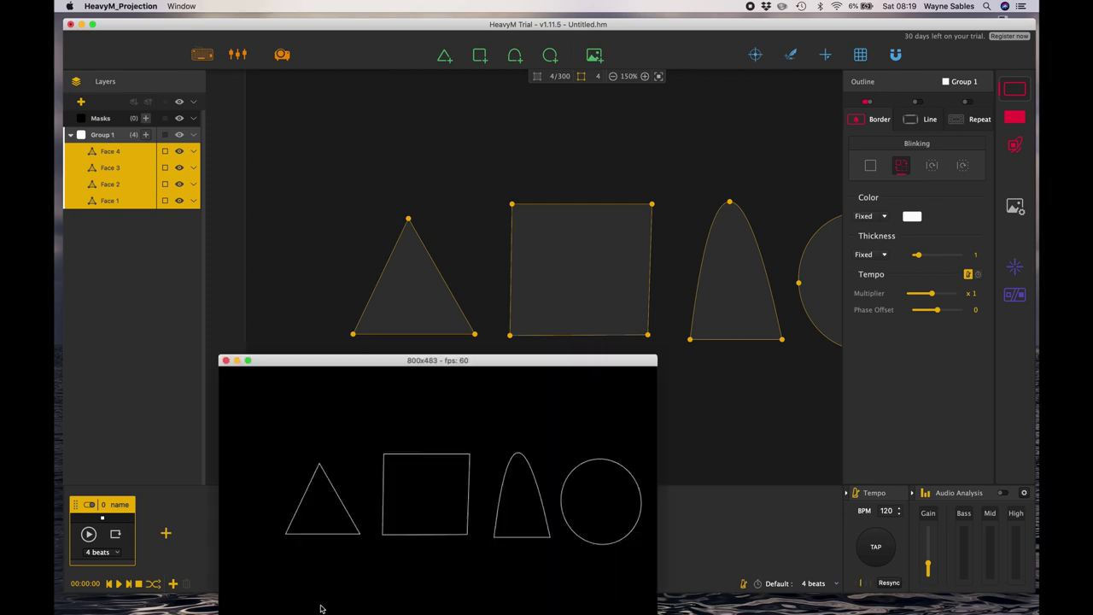
- Deselect all shapes, then select the circle (Face 4) and triangle (Face 1)
{"action": "left_click", "coordinate": [116, 163]}
{"action": "left_click", "coordinate": [112, 265]}
{"action": "left_click", "coordinate": [112, 154]}
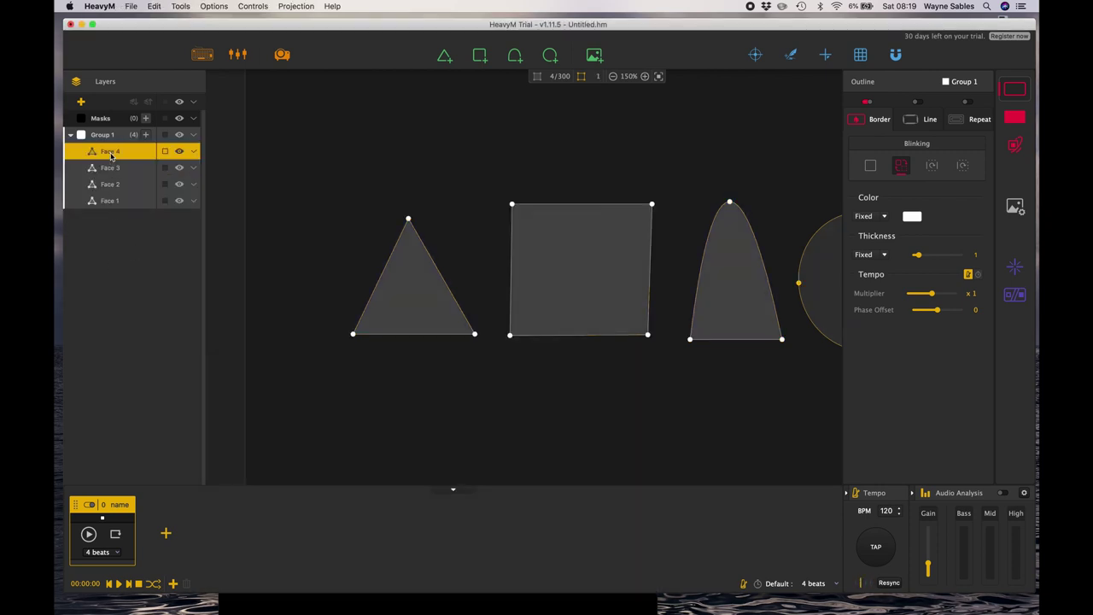
{"action": "left_click", "coordinate": [384, 288]}
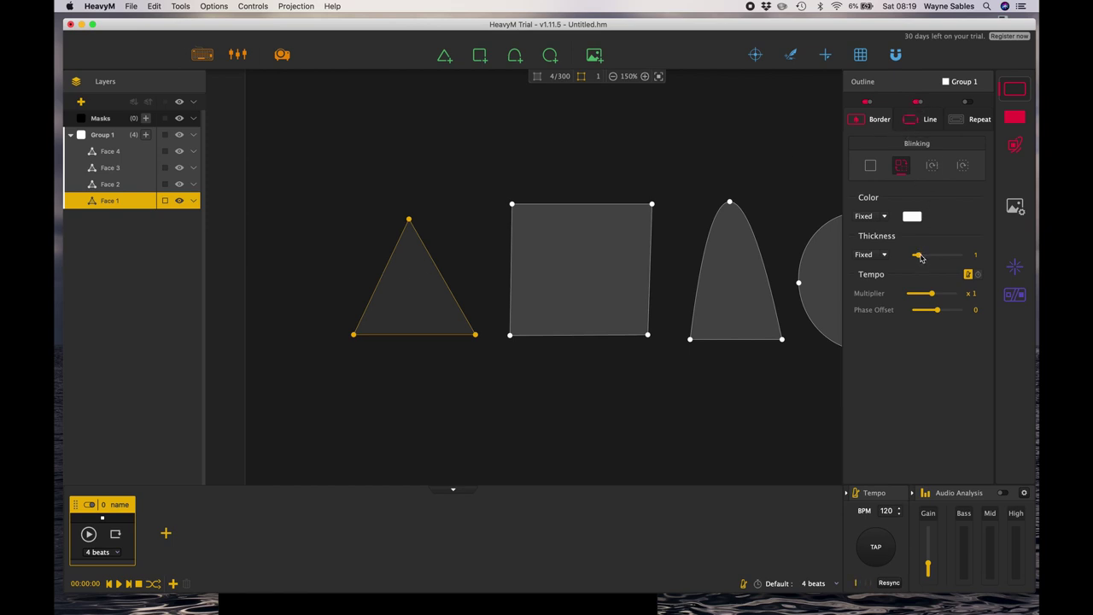
- Enable the travelling Line outline at thickness 5 and preview the dashed lines
{"action": "left_click", "coordinate": [929, 121]}
{"action": "left_click", "coordinate": [917, 103]}
{"action": "left_click_drag", "start_coordinate": [919, 258], "coordinate": [928, 270]}
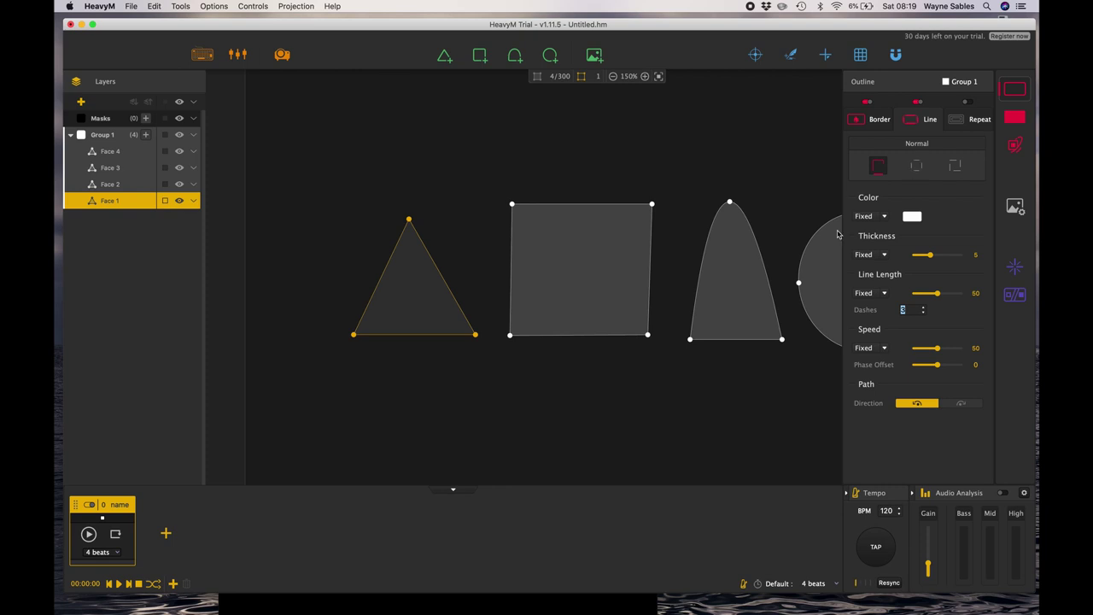
{"action": "left_click", "coordinate": [629, 608]}
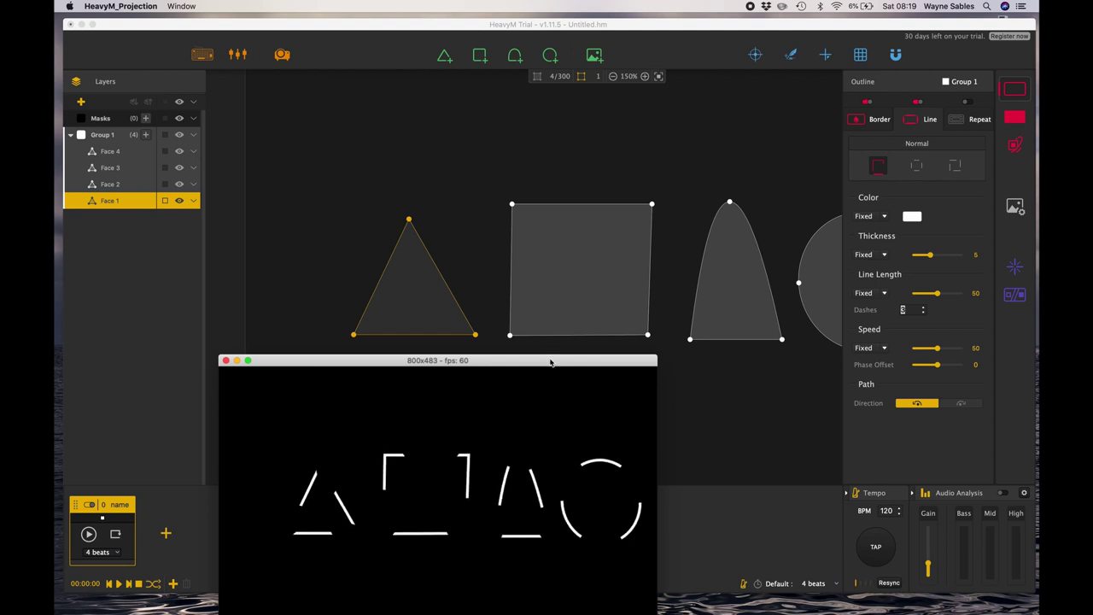
- Narrow the main window from the left and move the projection output to the top-left
{"action": "left_click", "coordinate": [62, 26]}
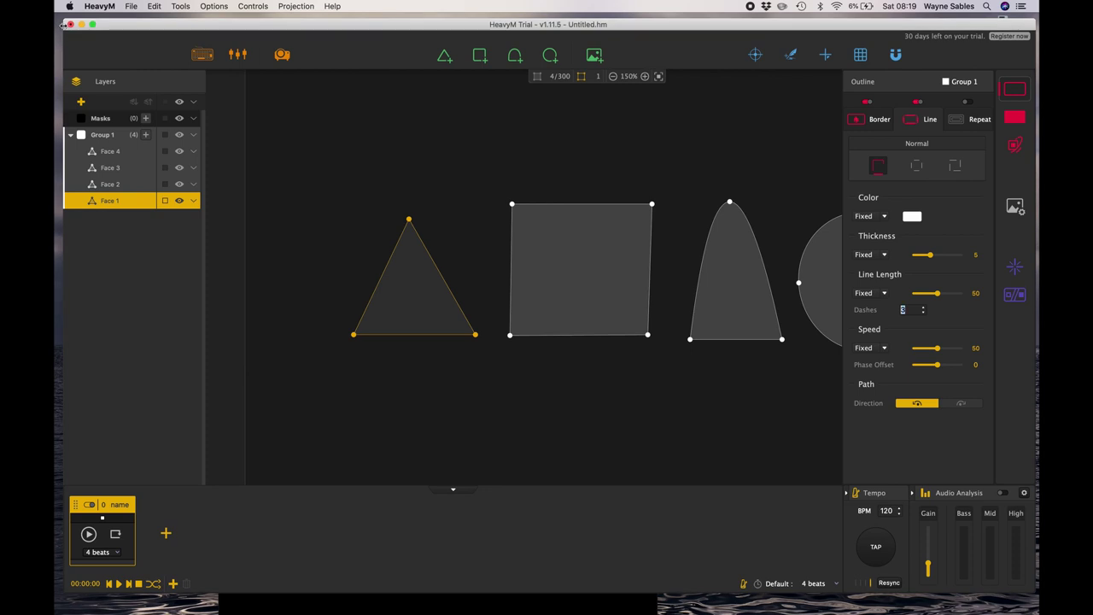
{"action": "left_click_drag", "start_coordinate": [65, 49], "coordinate": [90, 34]}
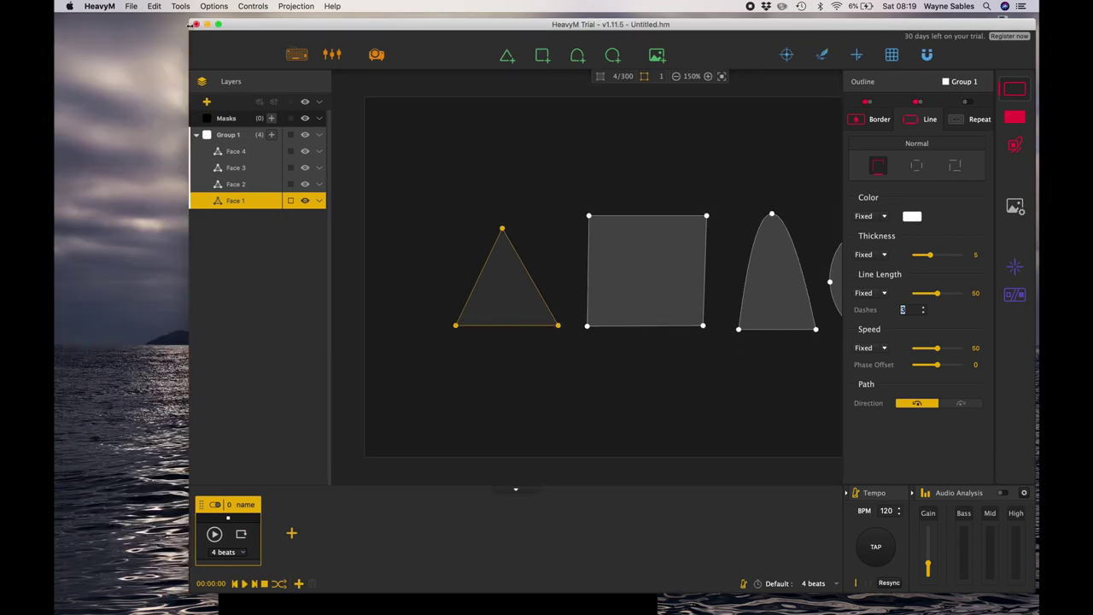
{"action": "left_click_drag", "start_coordinate": [264, 39], "coordinate": [264, 39]}
{"action": "left_click", "coordinate": [227, 400]}
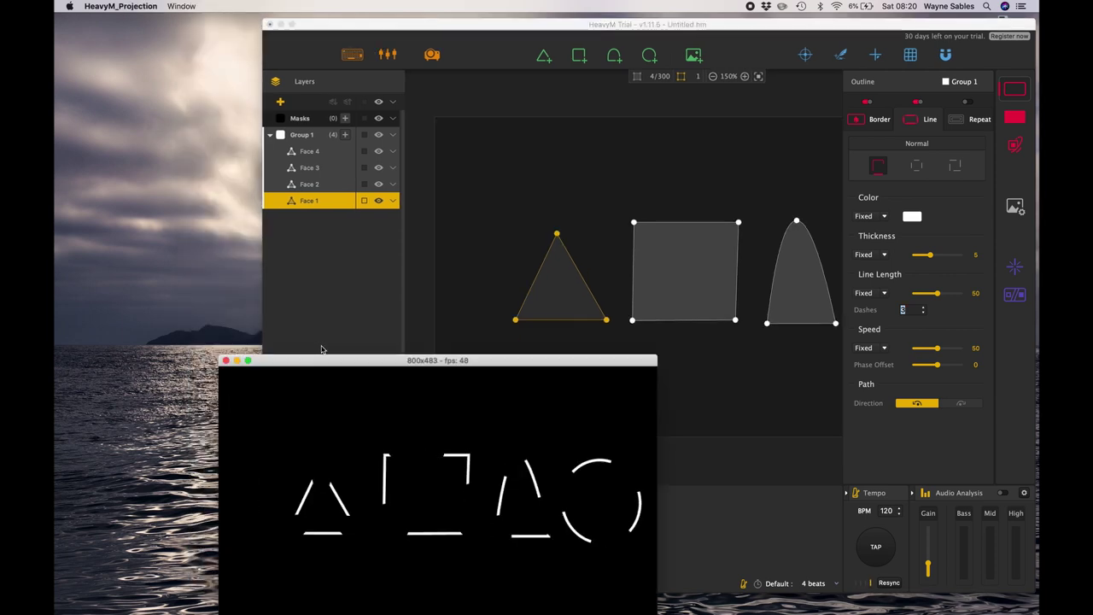
{"action": "left_click_drag", "start_coordinate": [323, 361], "coordinate": [66, 214]}
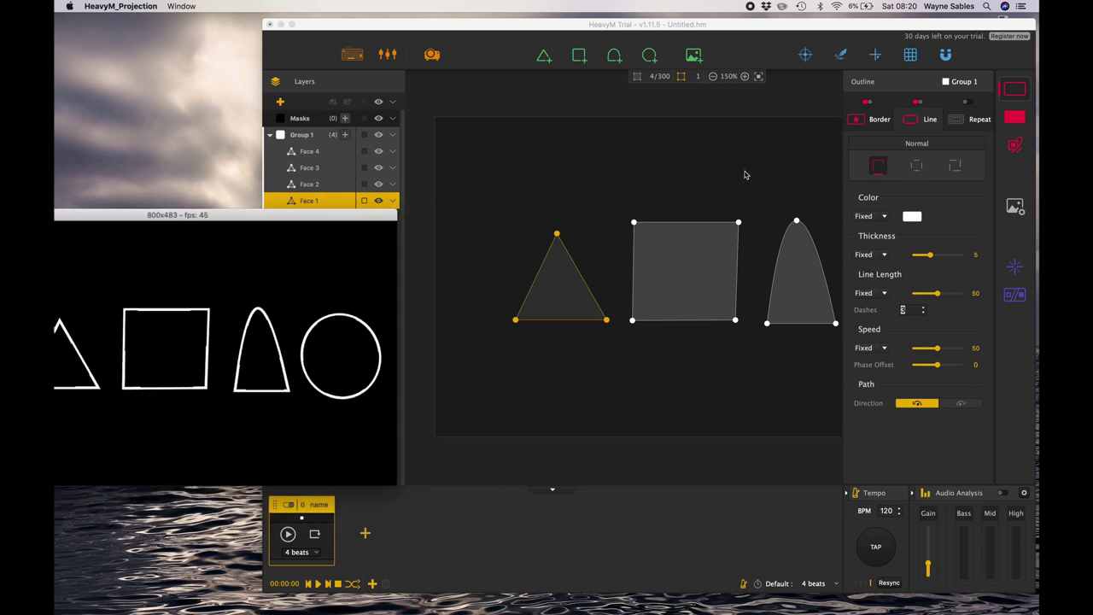
- Enable outline Repeat and raise the Outline Duplications Number to 4
{"action": "left_click", "coordinate": [927, 126]}
{"action": "left_click", "coordinate": [969, 106]}
{"action": "left_click", "coordinate": [968, 103]}
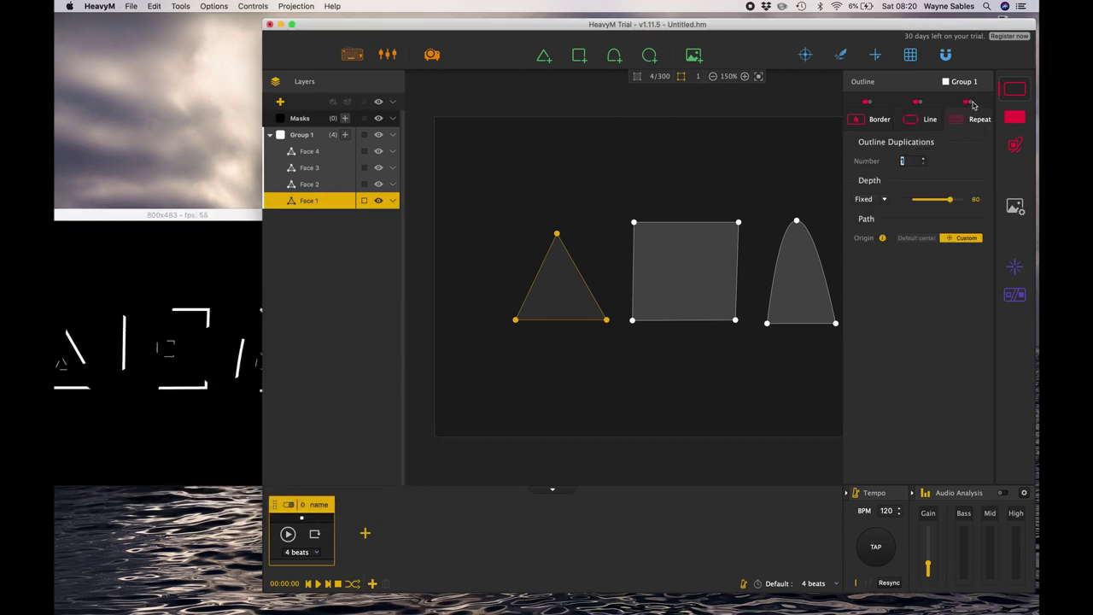
{"action": "left_click", "coordinate": [925, 158]}
{"action": "left_click", "coordinate": [925, 158]}
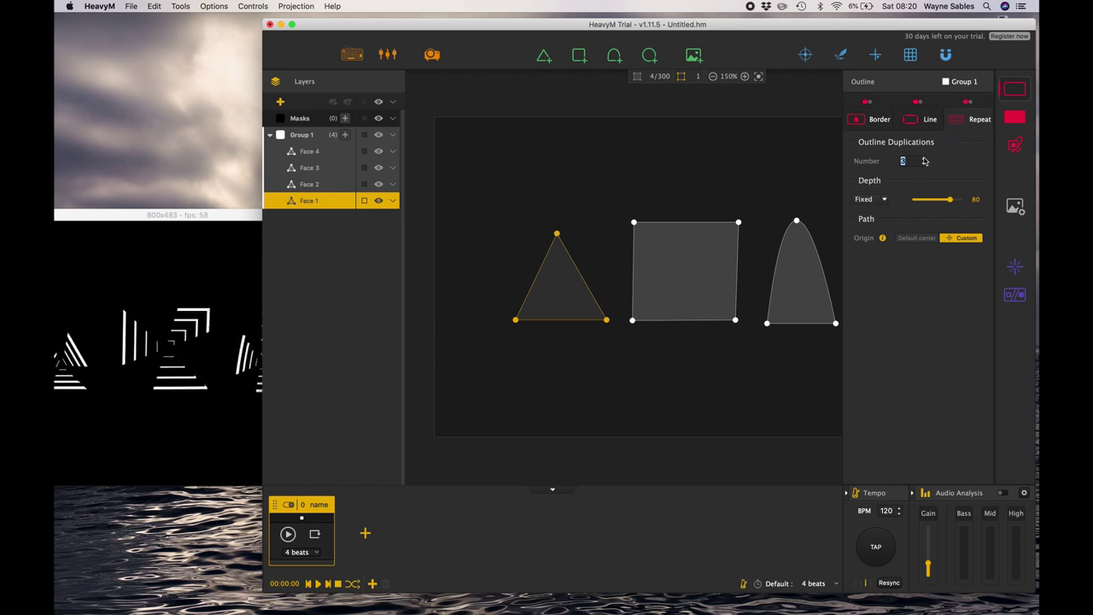
{"action": "left_click", "coordinate": [925, 158]}
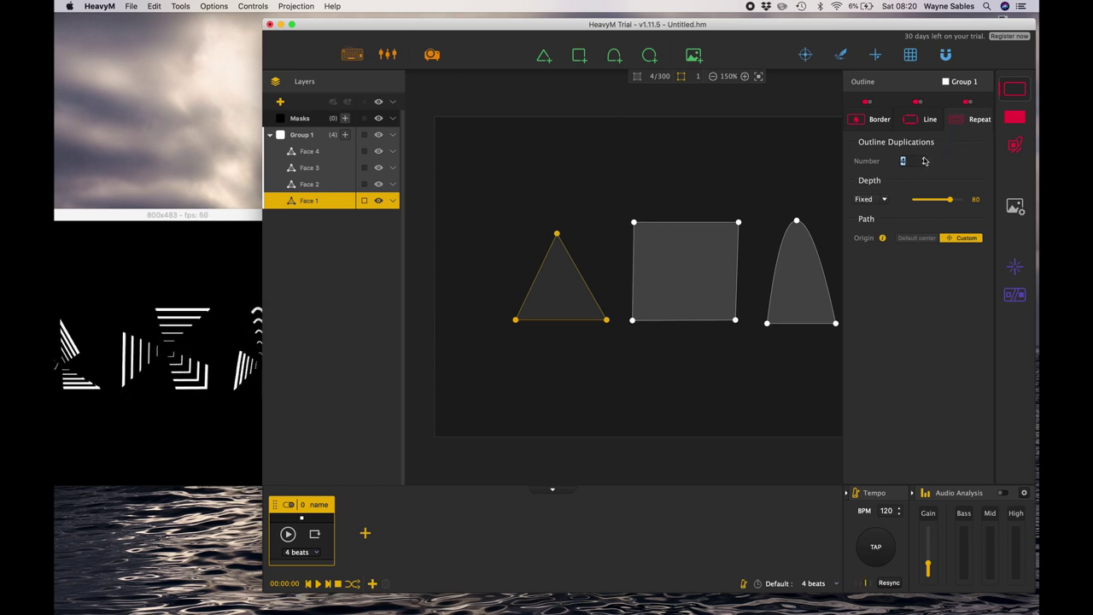
- Lower the duplication depth slider and check the nested outlines in the projection output
{"action": "left_click_drag", "start_coordinate": [189, 218], "coordinate": [296, 200]}
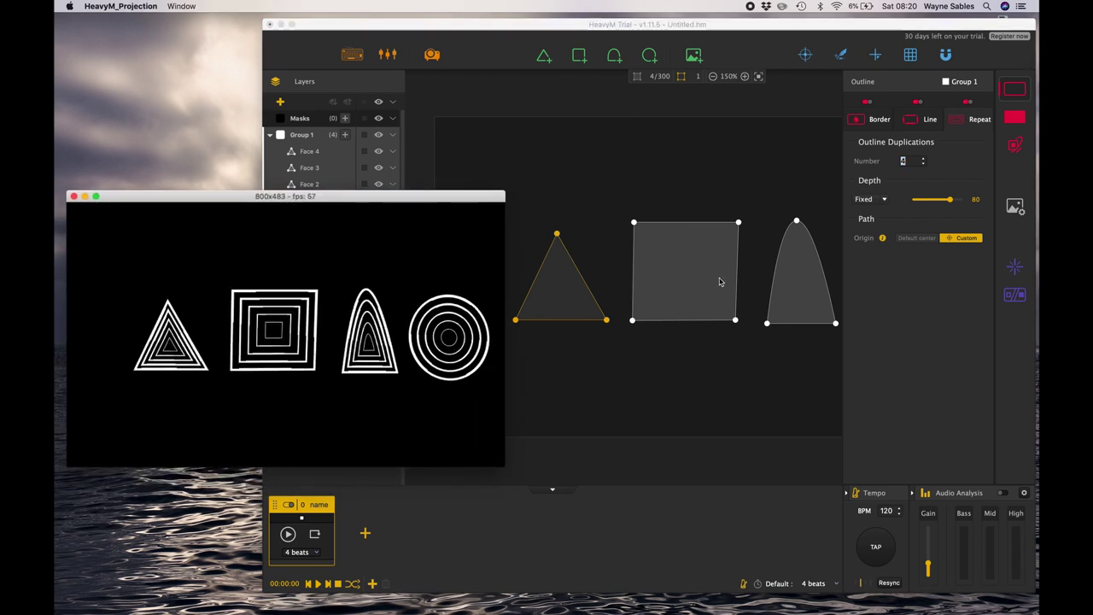
{"action": "left_click", "coordinate": [951, 200]}
{"action": "mouse_move", "coordinate": [951, 200]}
{"action": "left_mouse_down"}
{"action": "mouse_move", "coordinate": [923, 203]}
{"action": "mouse_move", "coordinate": [933, 203]}
{"action": "left_mouse_up"}
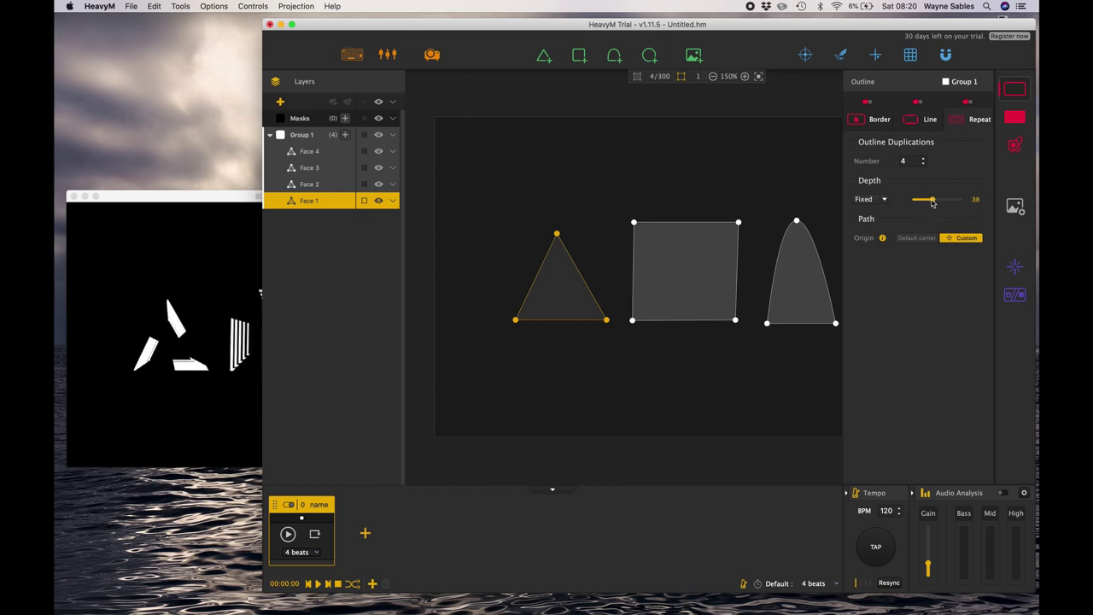
{"action": "left_click", "coordinate": [236, 398]}
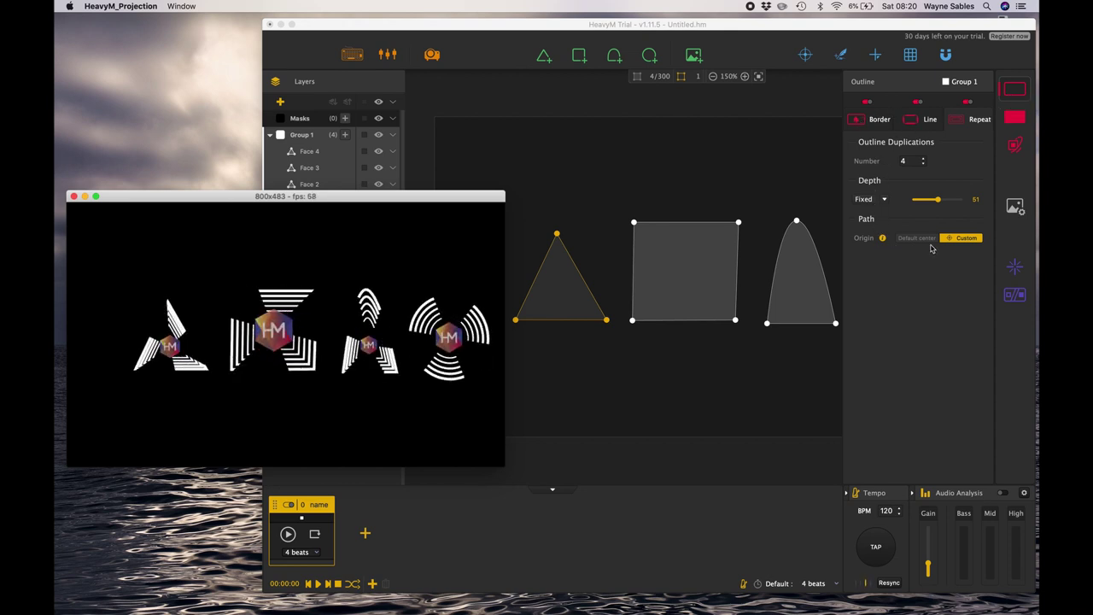
{"action": "left_click", "coordinate": [957, 81]}
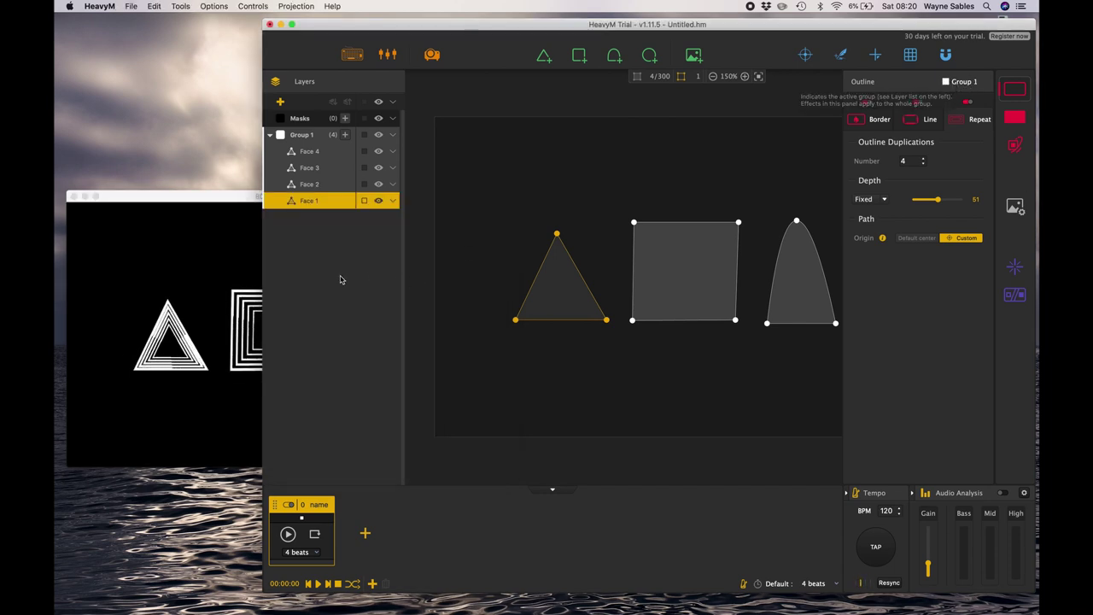
- Select all four Group 1 faces and turn on Filling
{"action": "left_click", "coordinate": [322, 209]}
{"action": "left_click", "coordinate": [301, 137]}
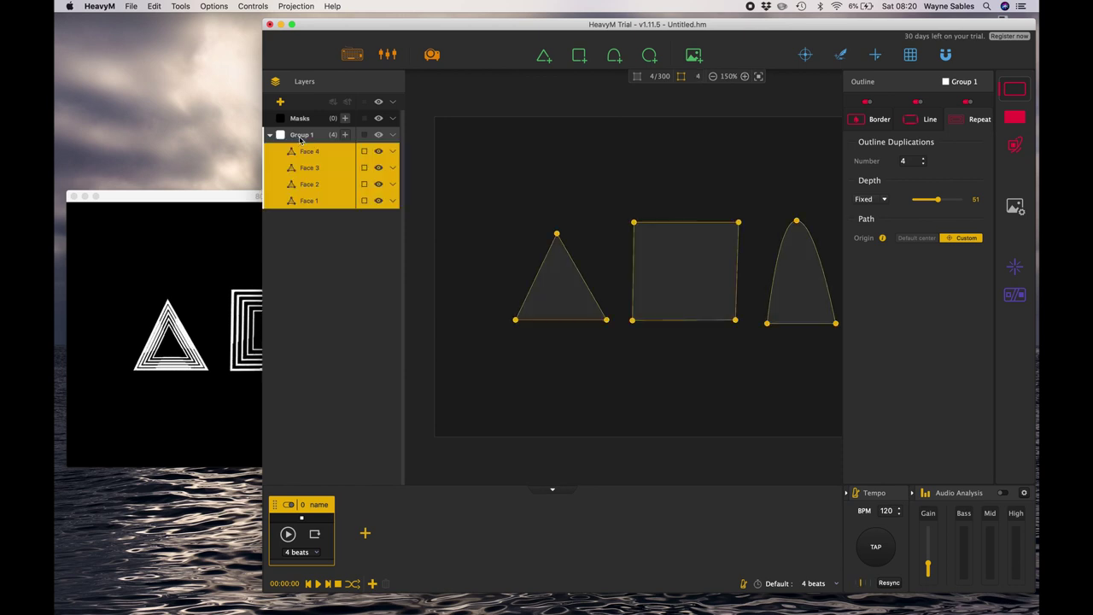
{"action": "left_click", "coordinate": [1015, 120]}
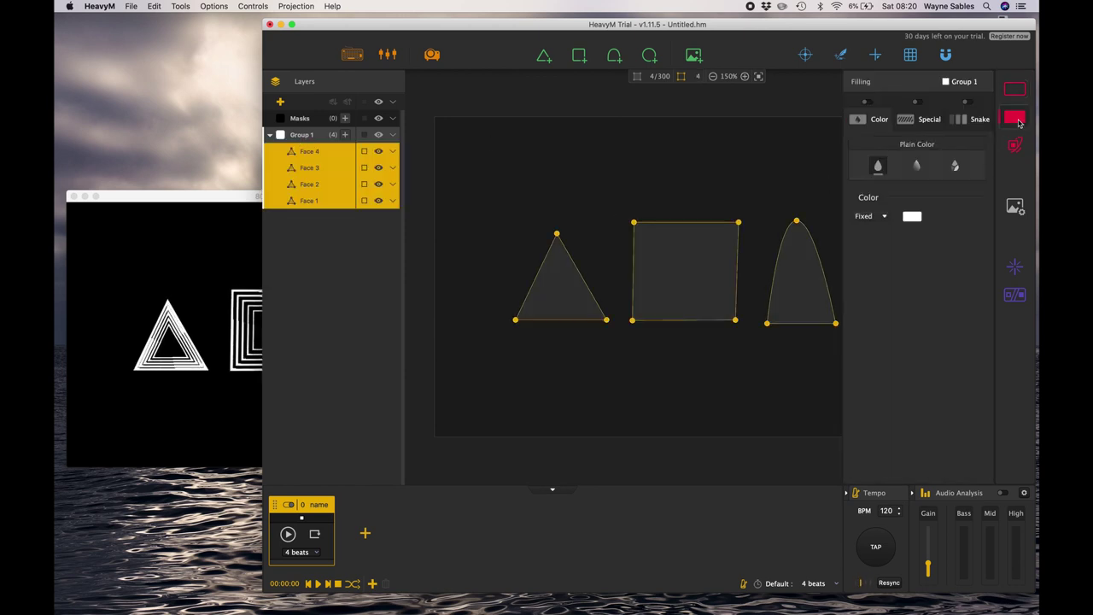
{"action": "left_click", "coordinate": [867, 102]}
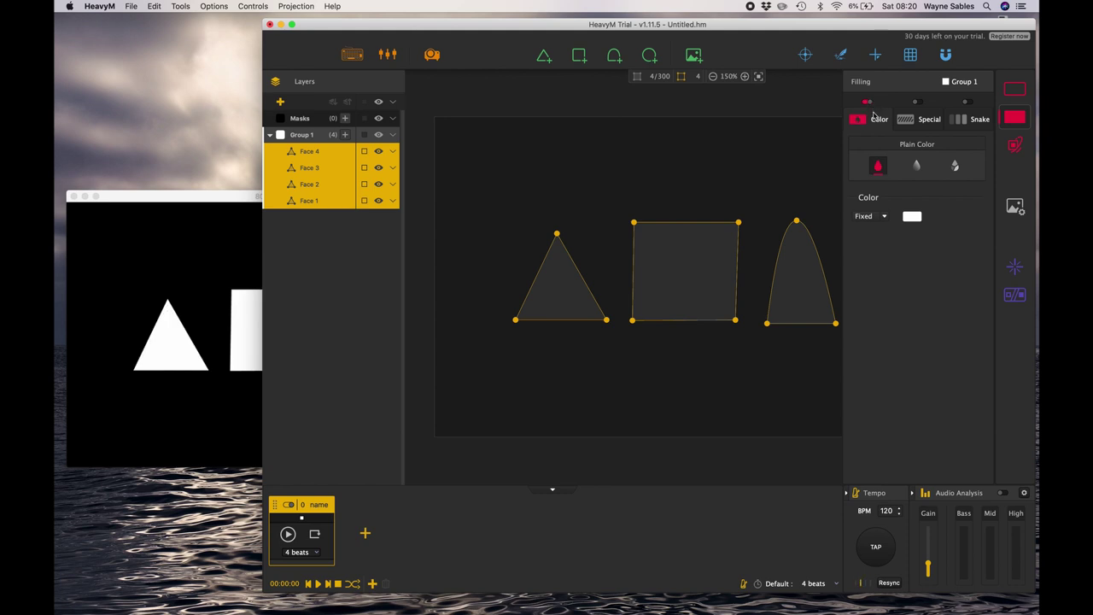
{"action": "left_click", "coordinate": [867, 104]}
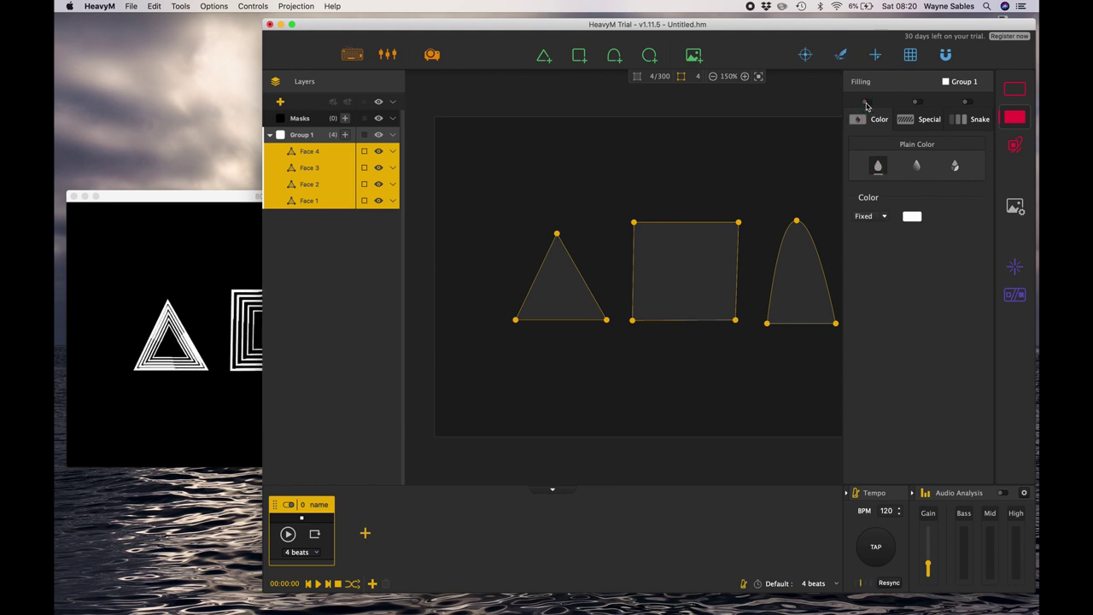
{"action": "left_click", "coordinate": [867, 103]}
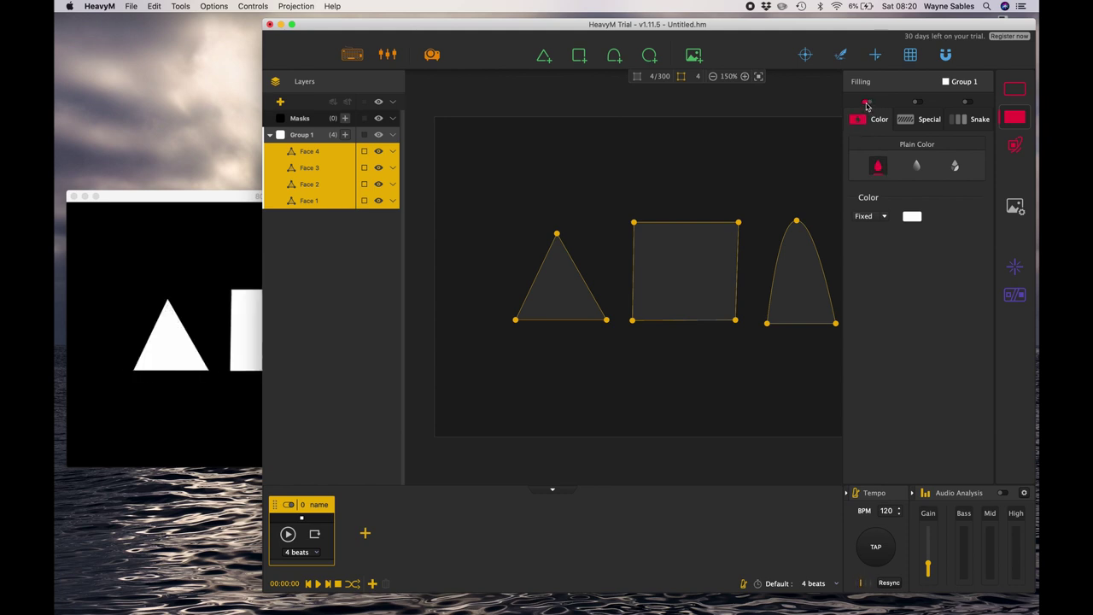
- Switch the fill mode to Random and view it in the projection output
{"action": "left_click", "coordinate": [917, 166]}
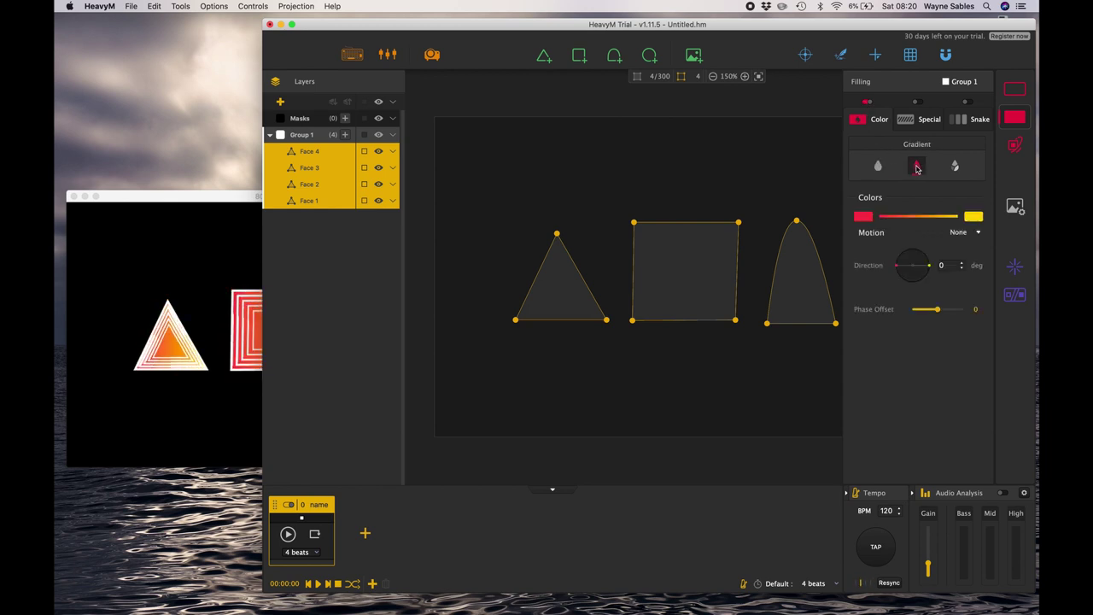
{"action": "left_click", "coordinate": [957, 168]}
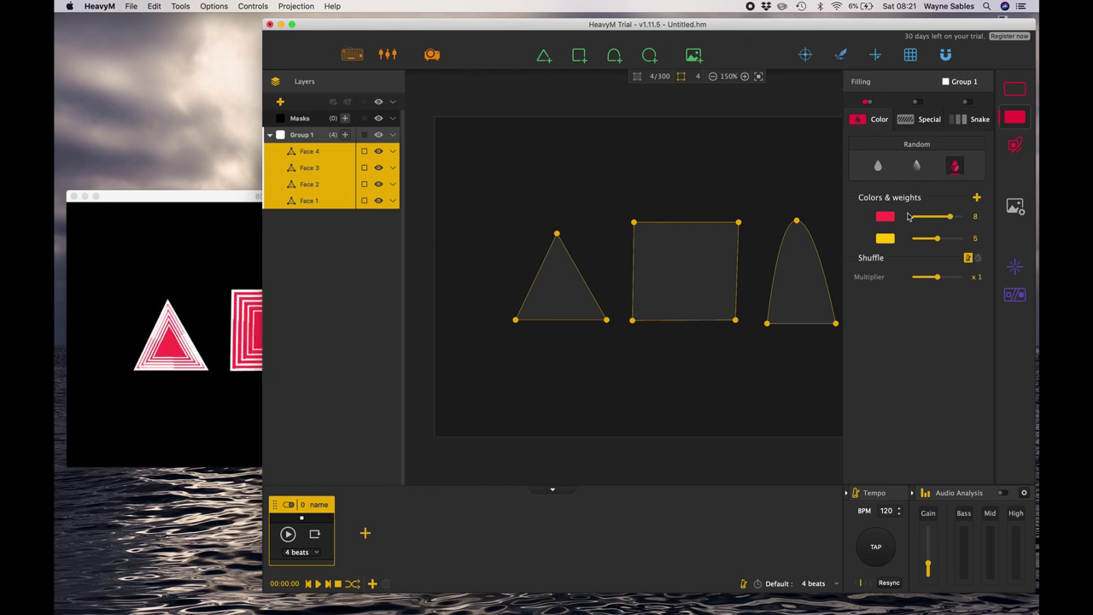
{"action": "left_click", "coordinate": [205, 295]}
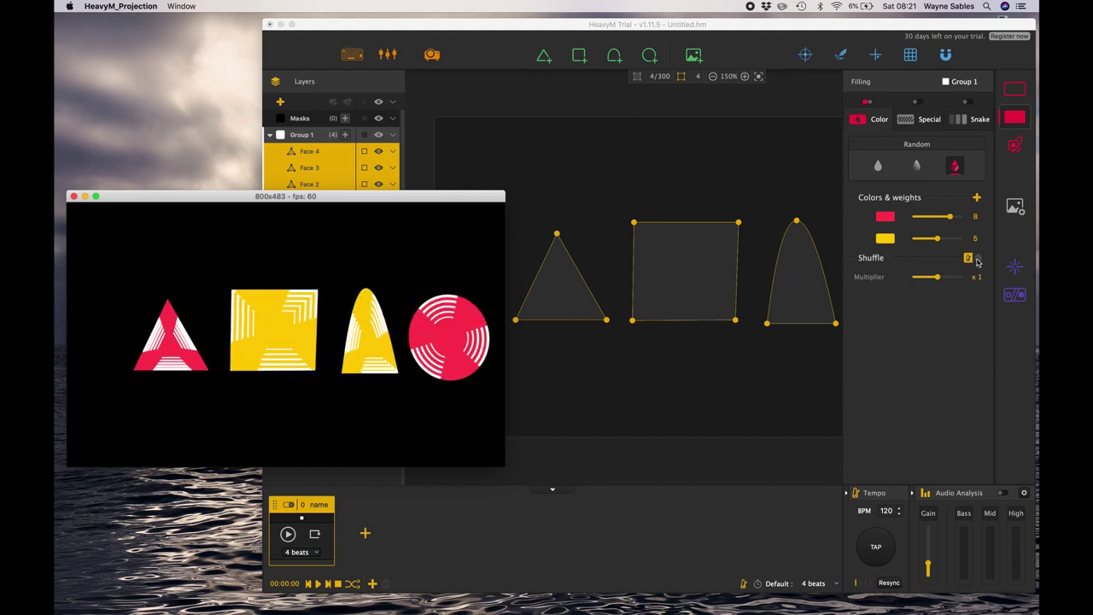
- Set the Shuffle Multiplier to x4 and change the first fill colour to a muted purple
{"action": "mouse_move", "coordinate": [939, 280]}
{"action": "left_mouse_down"}
{"action": "mouse_move", "coordinate": [950, 280]}
{"action": "mouse_move", "coordinate": [927, 282]}
{"action": "left_mouse_up"}
{"action": "left_click", "coordinate": [885, 216]}
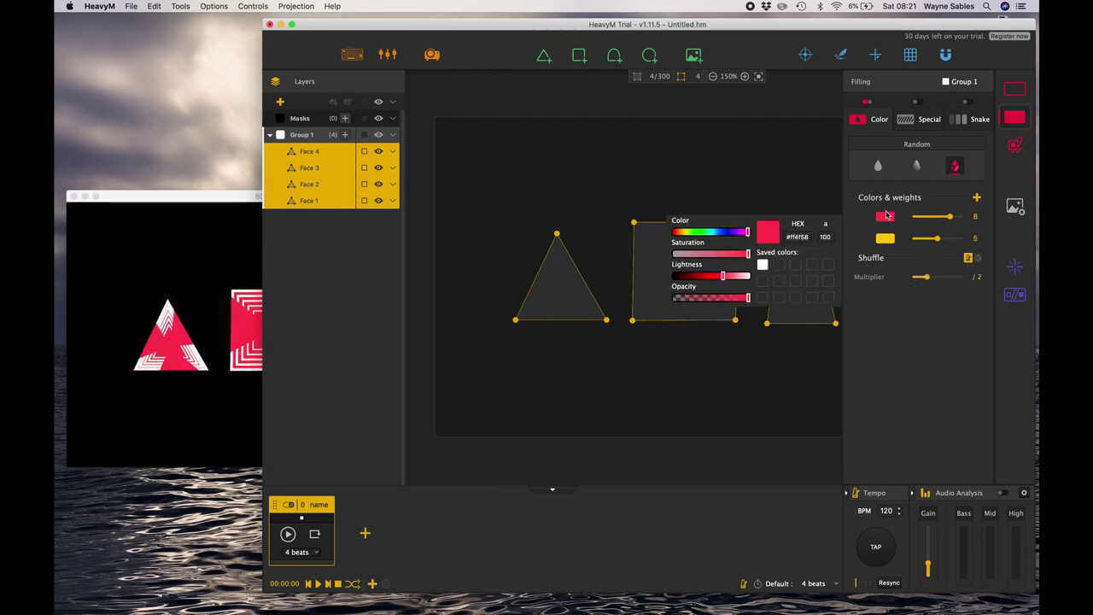
{"action": "left_click", "coordinate": [728, 232]}
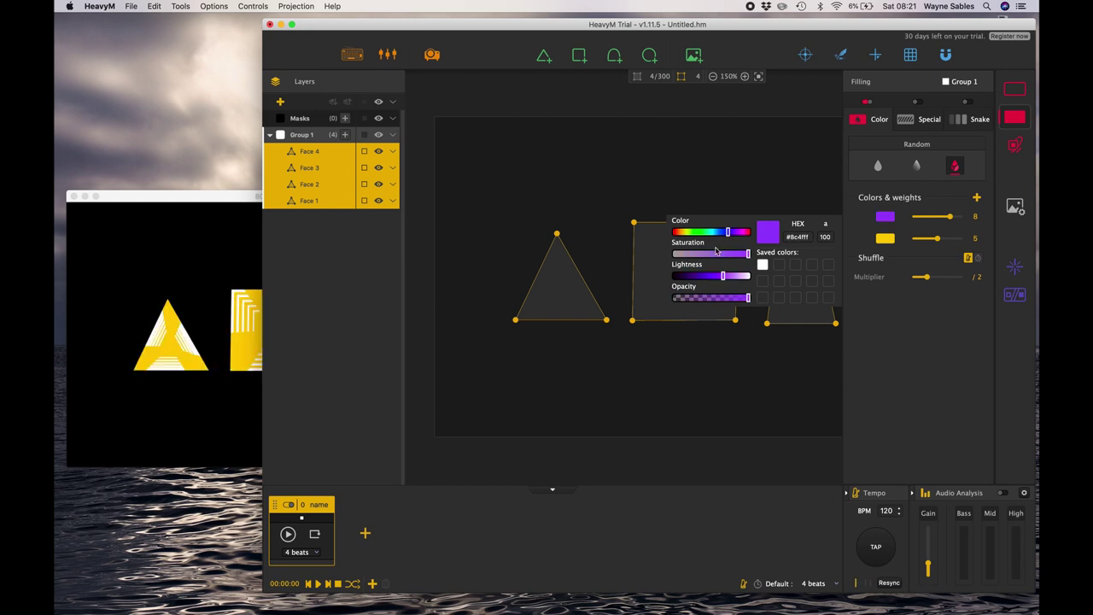
{"action": "mouse_move", "coordinate": [707, 253]}
{"action": "left_mouse_down"}
{"action": "mouse_move", "coordinate": [686, 255]}
{"action": "mouse_move", "coordinate": [726, 256]}
{"action": "left_mouse_up"}
{"action": "left_click", "coordinate": [888, 239]}
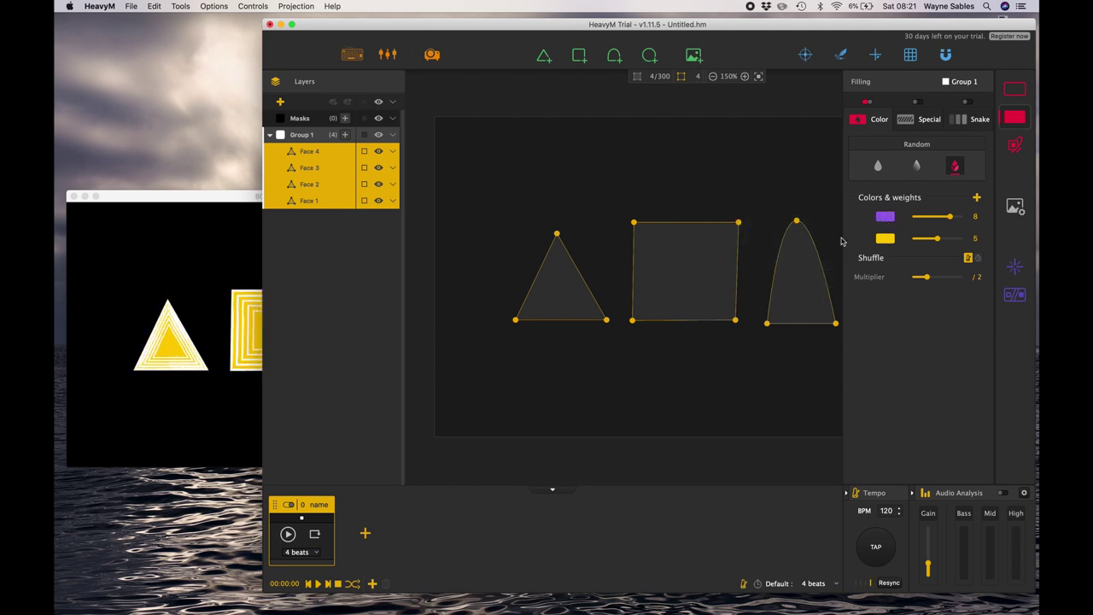
- Change the second fill colour from yellow to red and close the colour picker
{"action": "left_click", "coordinate": [889, 242]}
{"action": "left_click_drag", "start_coordinate": [685, 255], "coordinate": [669, 257]}
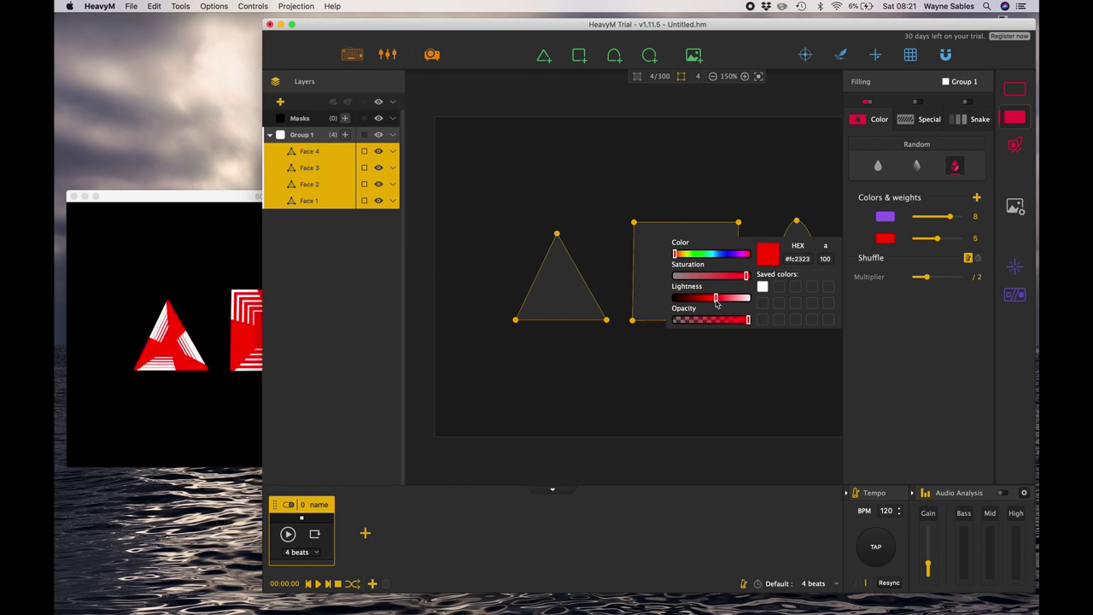
{"action": "left_click_drag", "start_coordinate": [715, 298], "coordinate": [693, 300]}
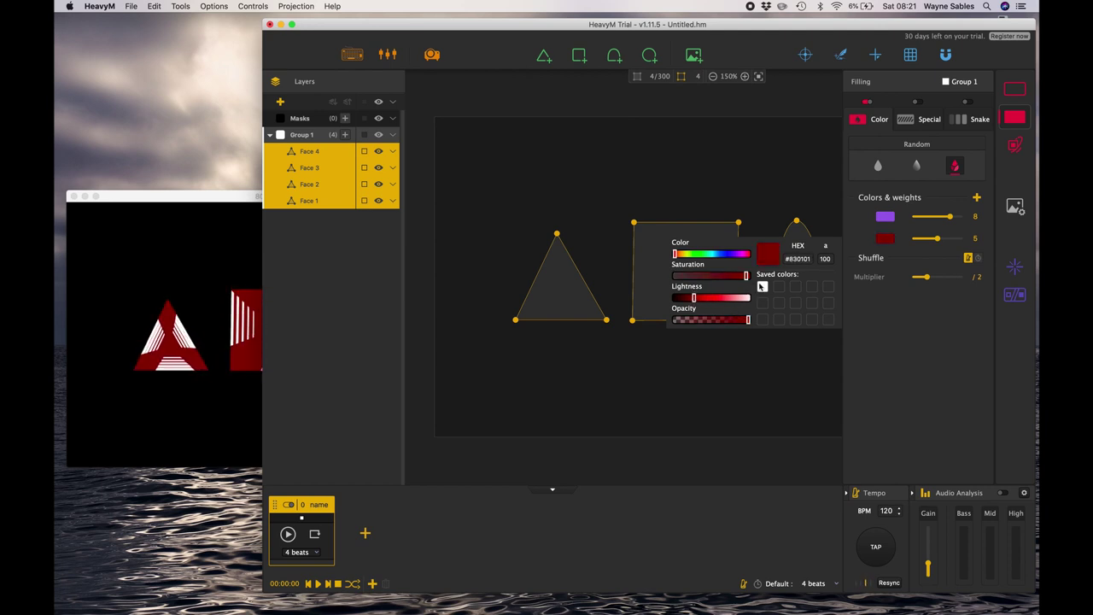
{"action": "left_click", "coordinate": [762, 286]}
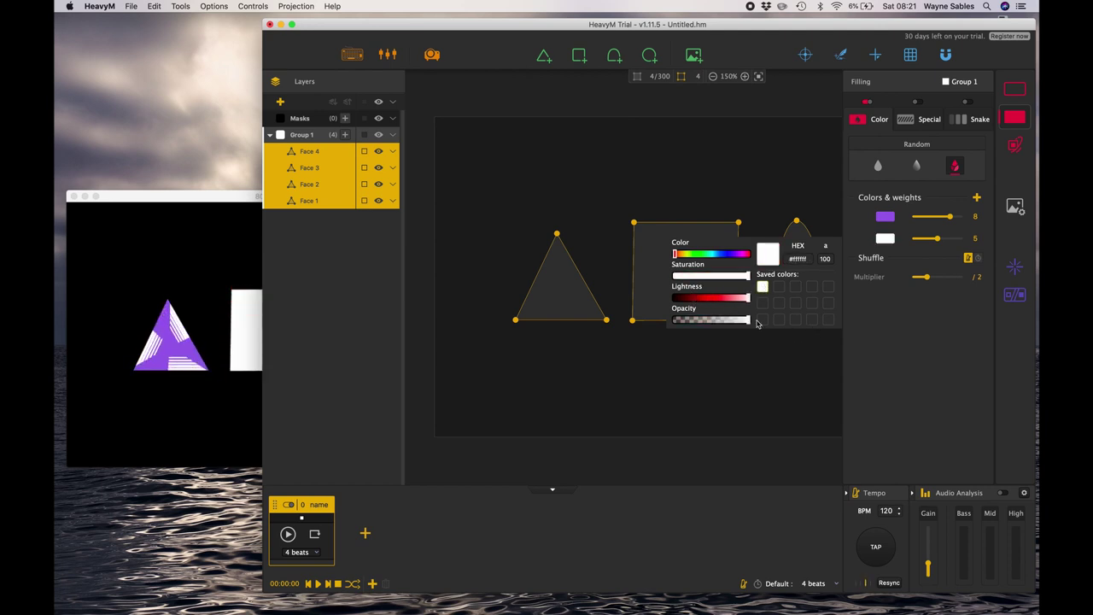
{"action": "left_click_drag", "start_coordinate": [685, 295], "coordinate": [679, 298]}
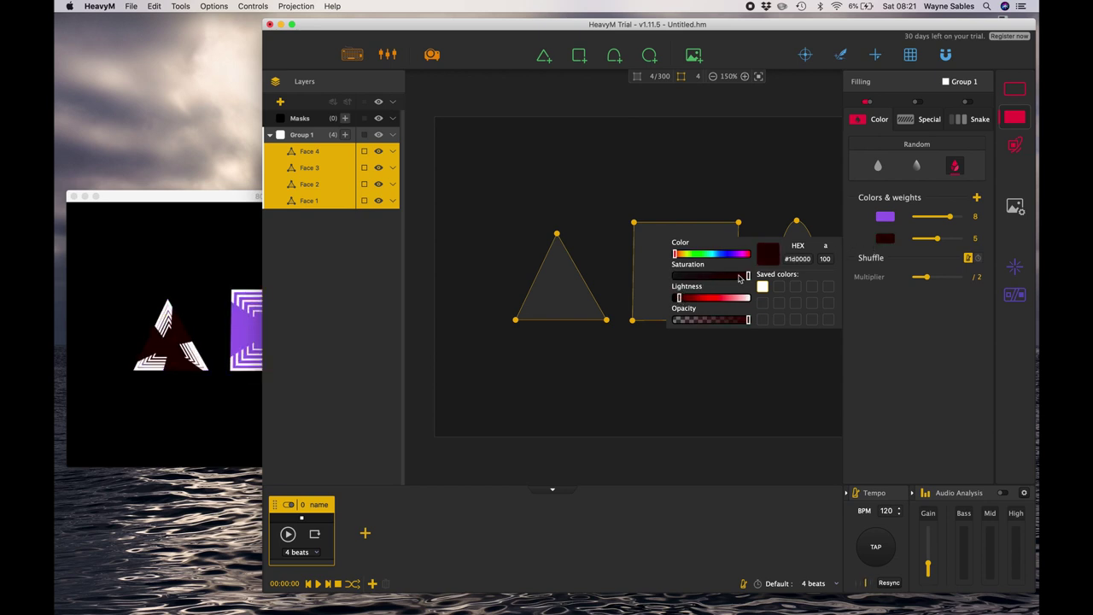
{"action": "mouse_move", "coordinate": [741, 275]}
{"action": "left_mouse_down"}
{"action": "mouse_move", "coordinate": [688, 278]}
{"action": "mouse_move", "coordinate": [722, 299]}
{"action": "mouse_move", "coordinate": [747, 276]}
{"action": "left_mouse_up"}
{"action": "left_click", "coordinate": [728, 198]}
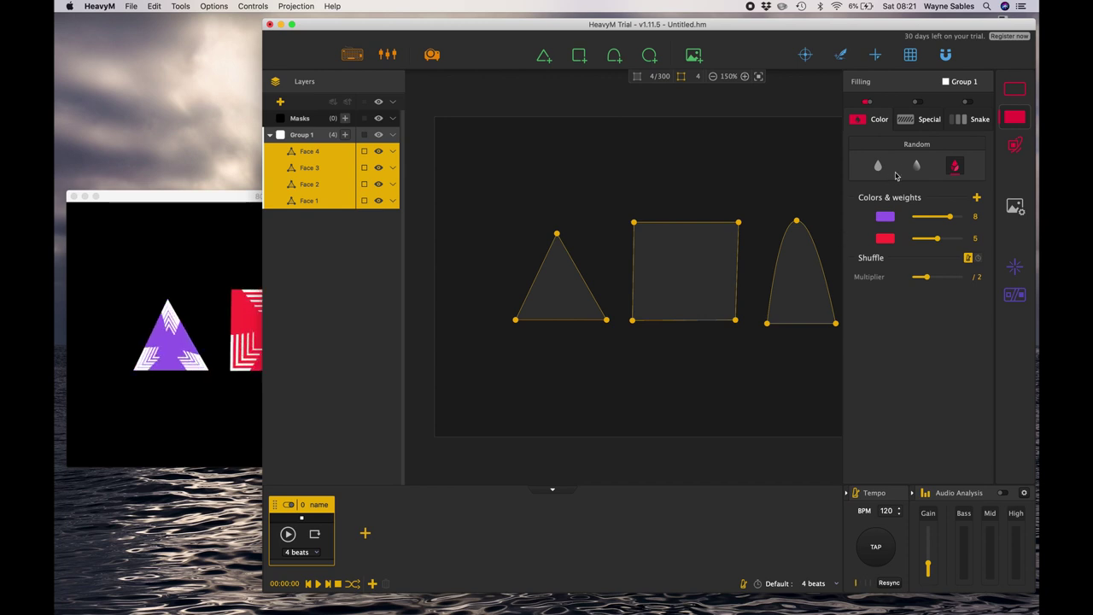
- Enable the Special fill, disable plain Color, and settle on the Double Stripes pattern
{"action": "left_click", "coordinate": [921, 121]}
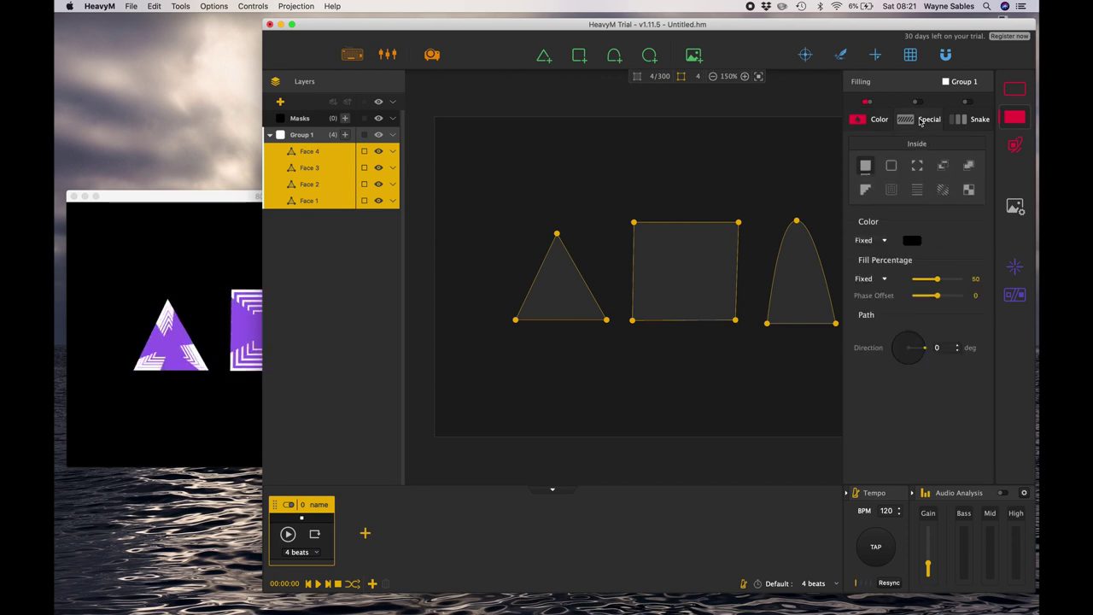
{"action": "left_click", "coordinate": [919, 103]}
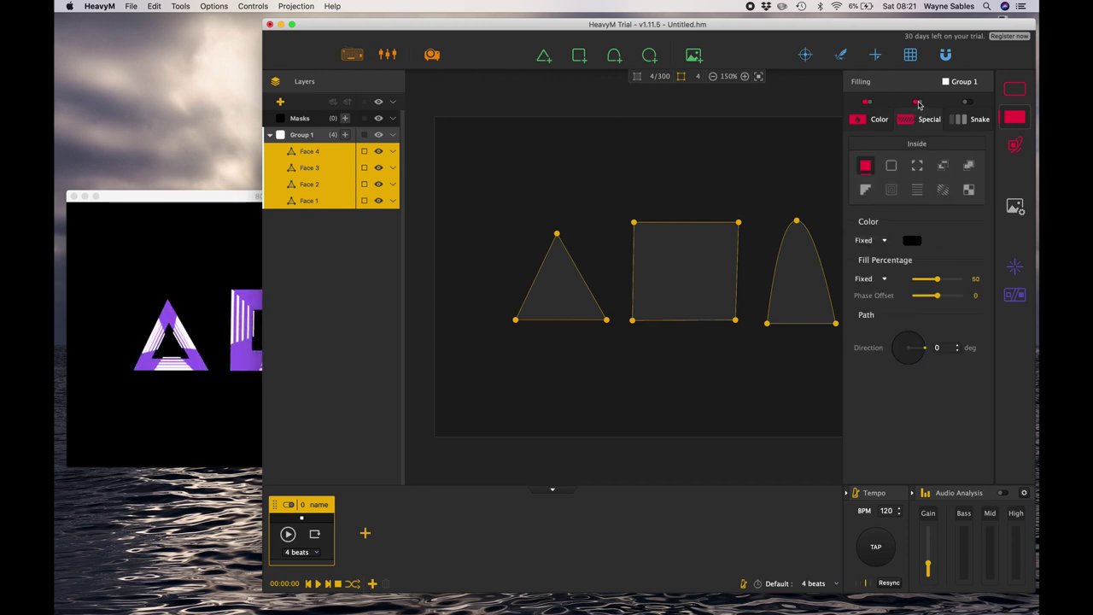
{"action": "left_click", "coordinate": [891, 169]}
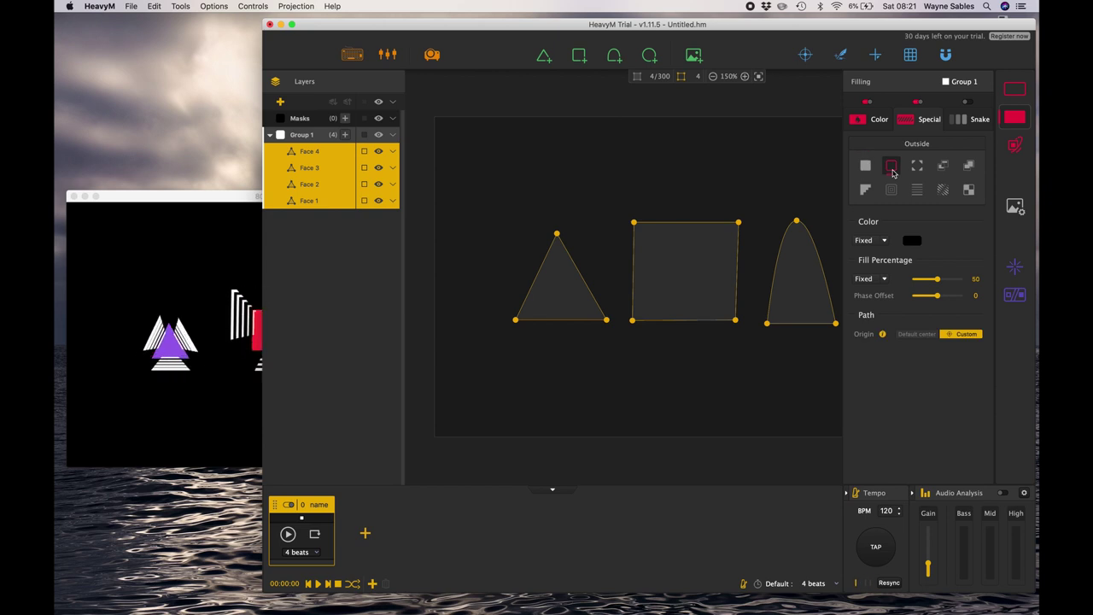
{"action": "left_click", "coordinate": [918, 167]}
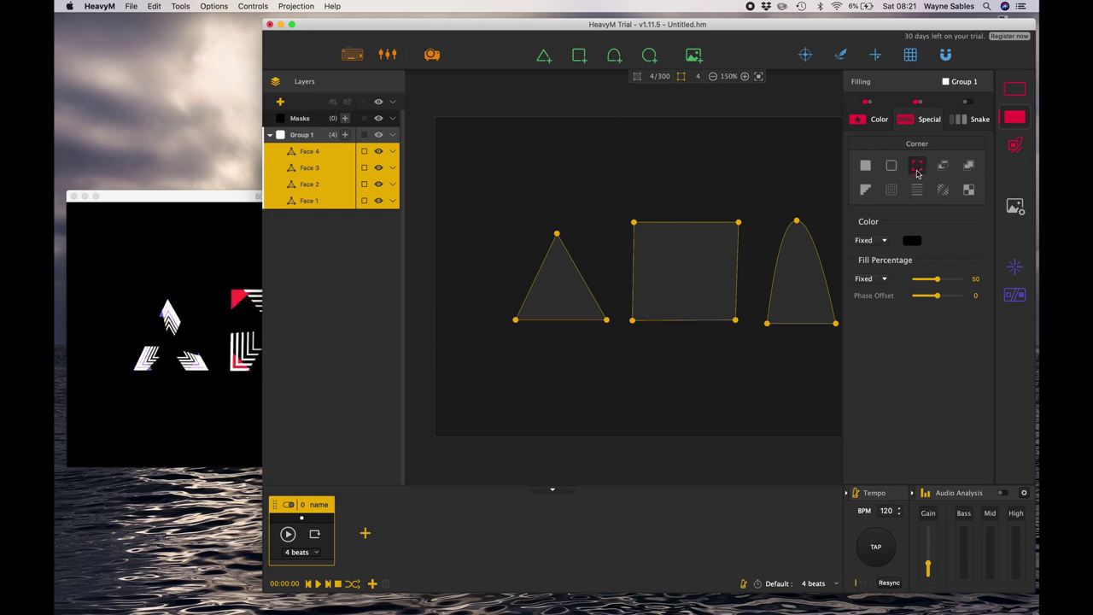
{"action": "left_click", "coordinate": [945, 174]}
{"action": "left_click", "coordinate": [866, 103]}
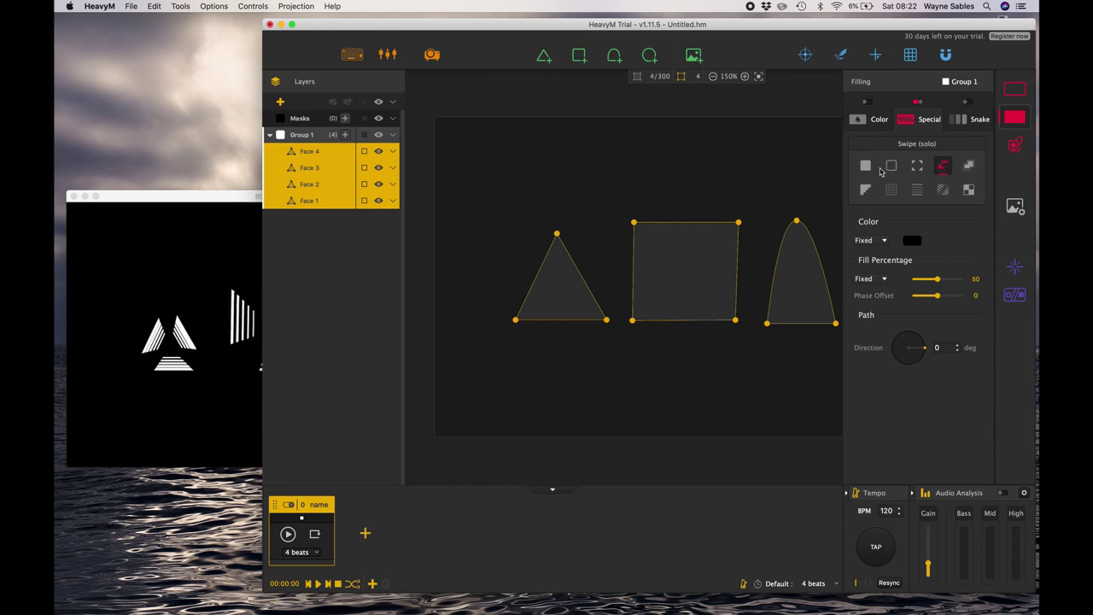
{"action": "left_click", "coordinate": [866, 190]}
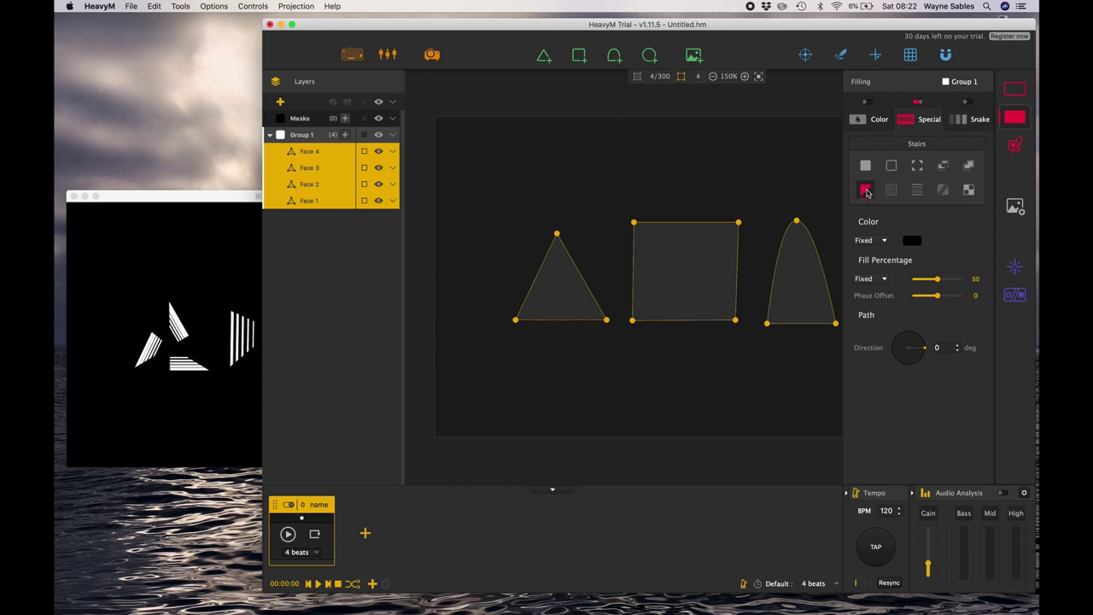
{"action": "left_click", "coordinate": [922, 191]}
{"action": "left_click", "coordinate": [884, 240]}
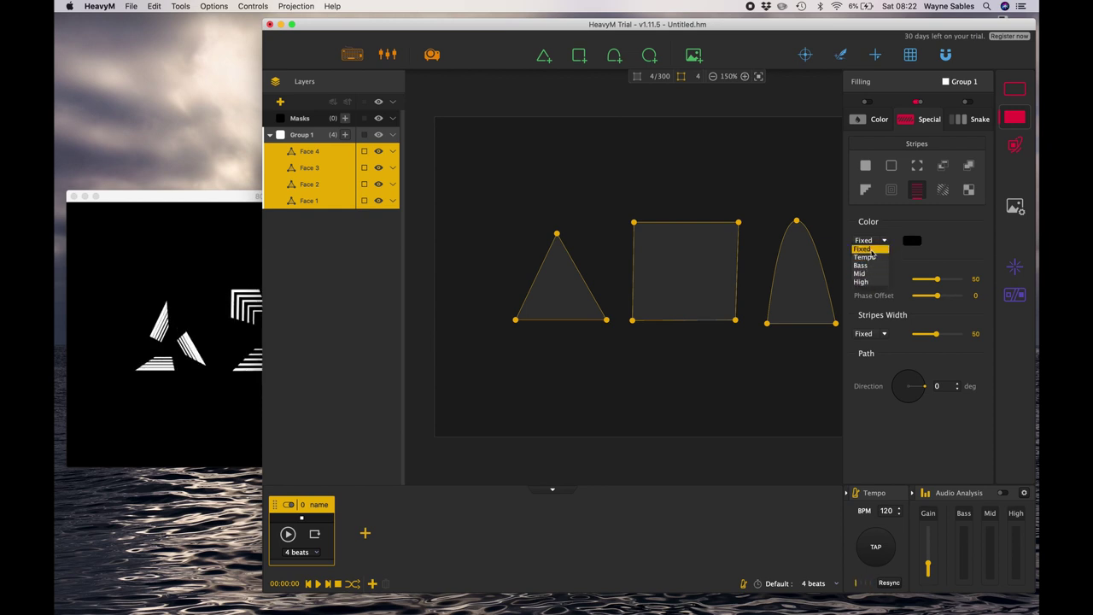
{"action": "left_click", "coordinate": [871, 251]}
{"action": "left_click", "coordinate": [944, 189]}
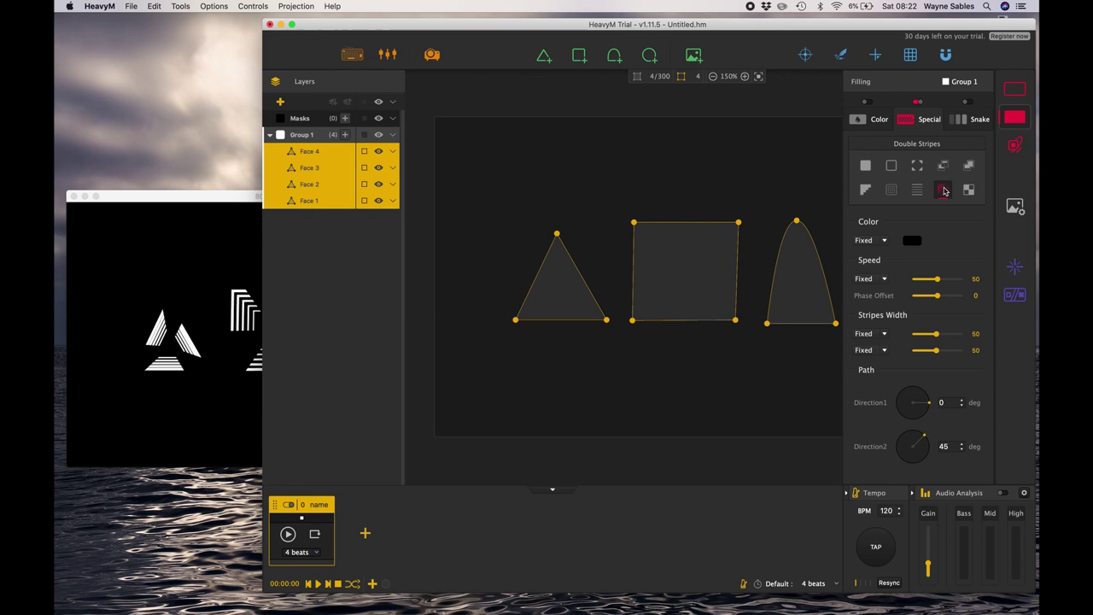
- Apply the Snake effect to the Special fill and start drawing the snake path
{"action": "left_click", "coordinate": [966, 120]}
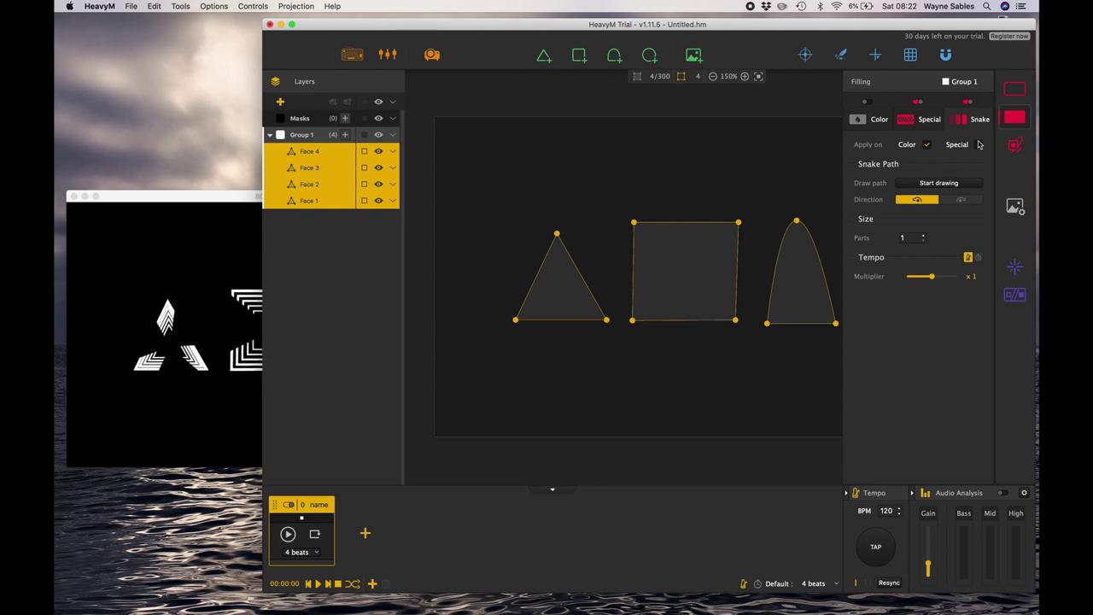
{"action": "left_click", "coordinate": [979, 144]}
{"action": "left_click", "coordinate": [939, 184]}
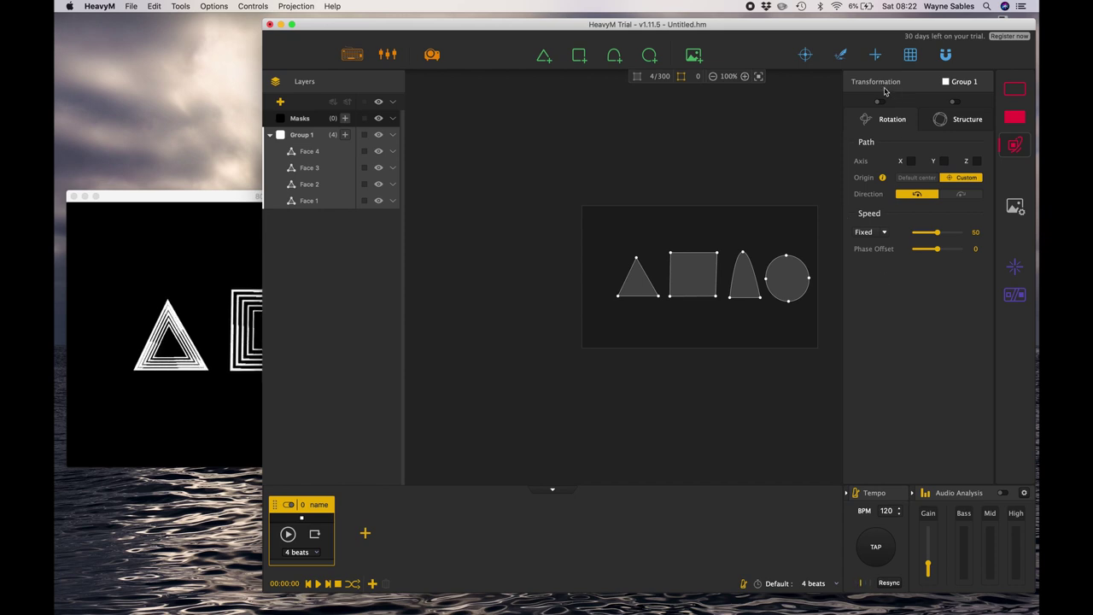
- Turn on rotation at speed 73 with the Y axis added and watch the output
{"action": "left_click", "coordinate": [878, 102]}
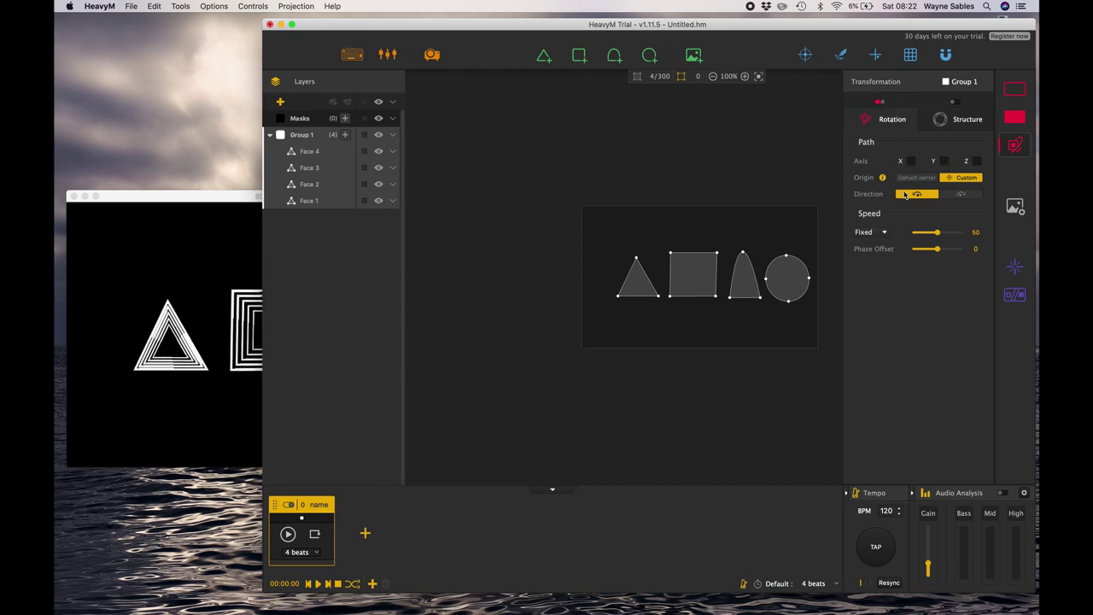
{"action": "left_click_drag", "start_coordinate": [938, 232], "coordinate": [948, 234]}
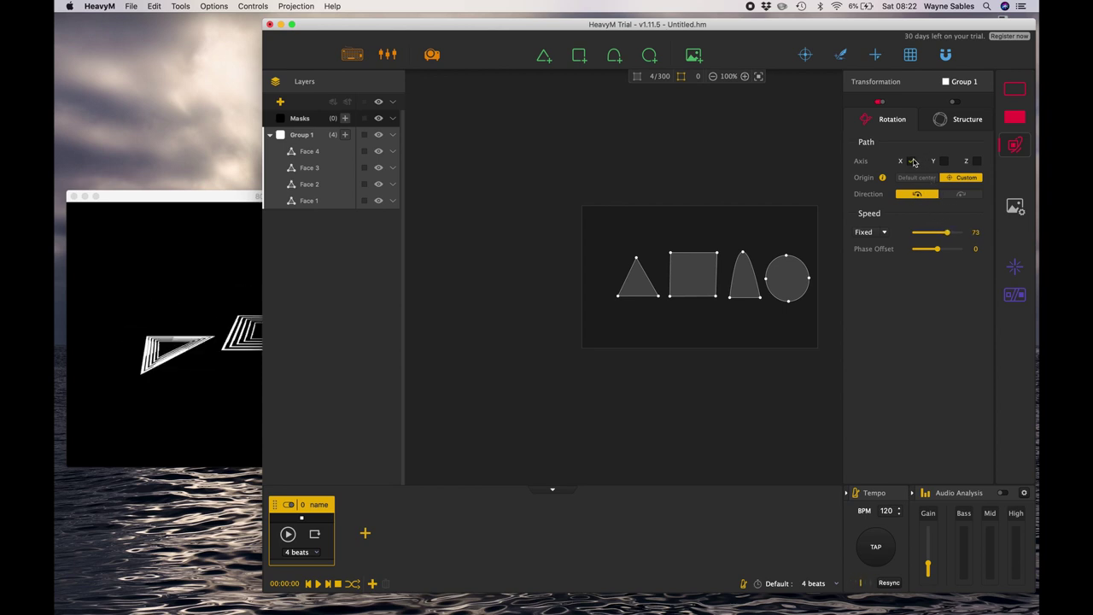
{"action": "left_click", "coordinate": [942, 161]}
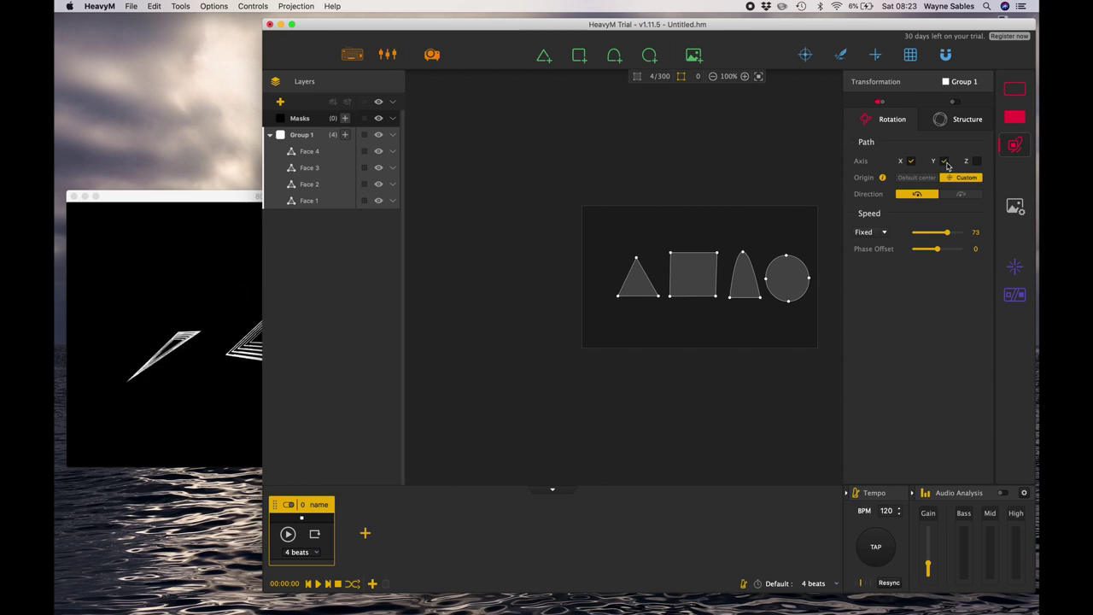
{"action": "left_click", "coordinate": [192, 348]}
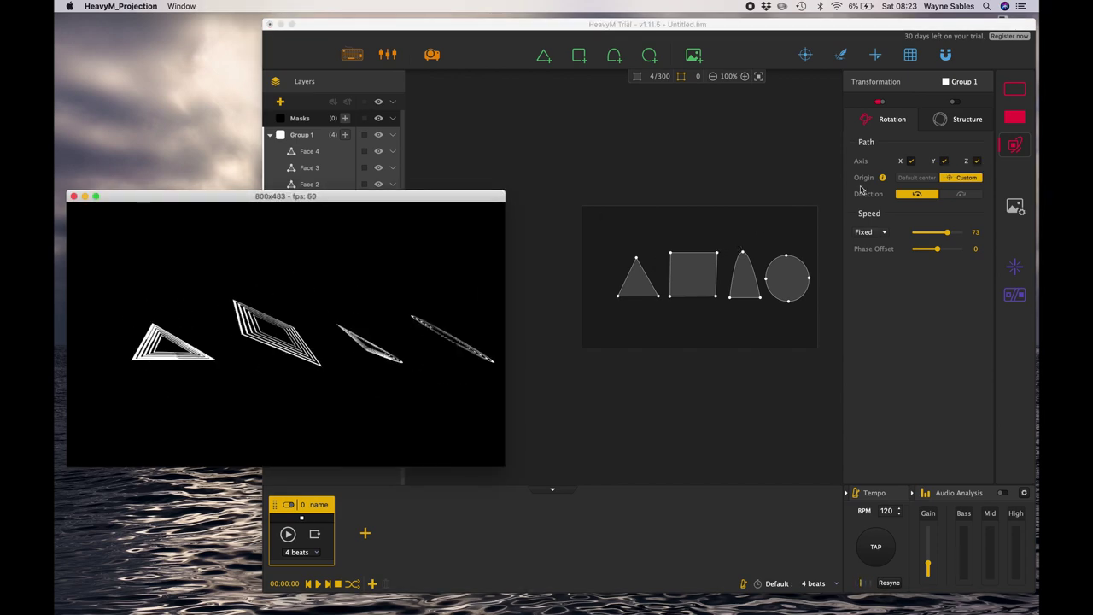
- Remove the X, Y and Z axes in turn while watching the output, then disable Rotation
{"action": "left_click", "coordinate": [912, 162]}
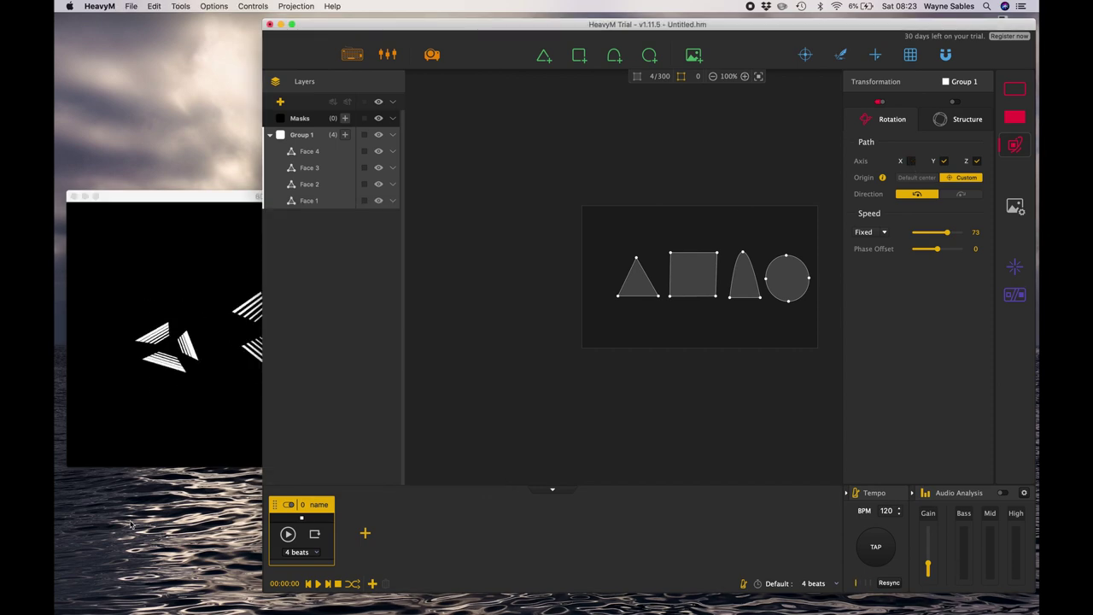
{"action": "left_click", "coordinate": [129, 451]}
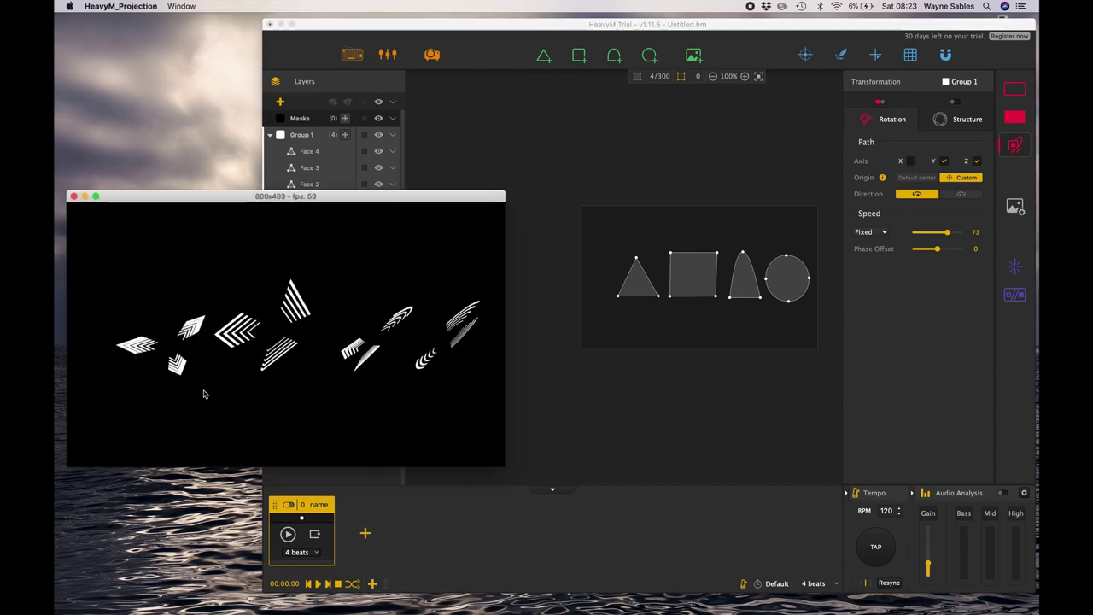
{"action": "left_click", "coordinate": [944, 161]}
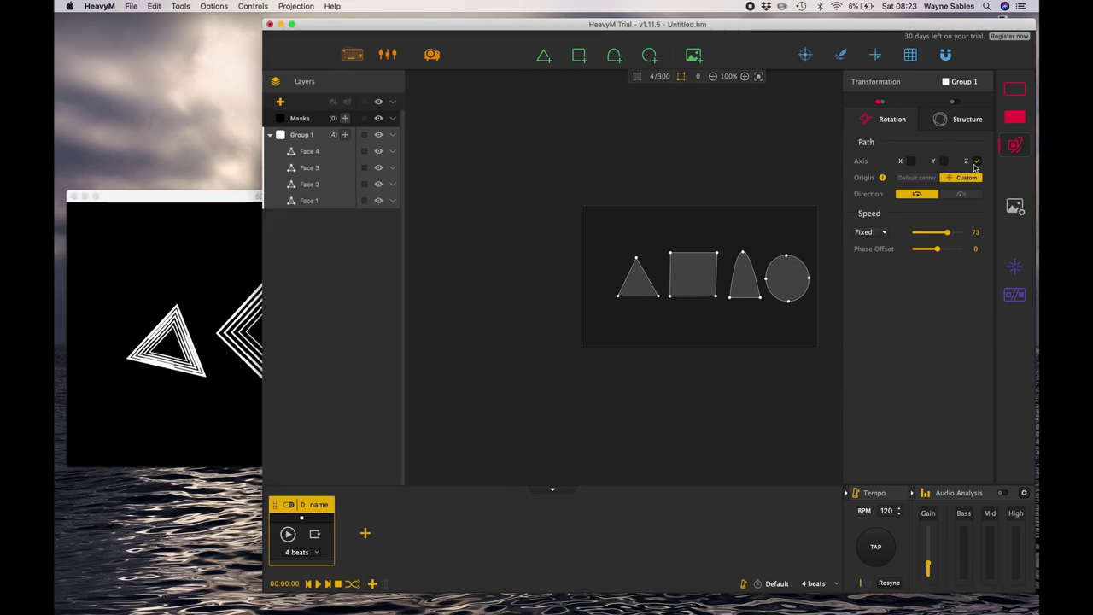
{"action": "left_click", "coordinate": [190, 369]}
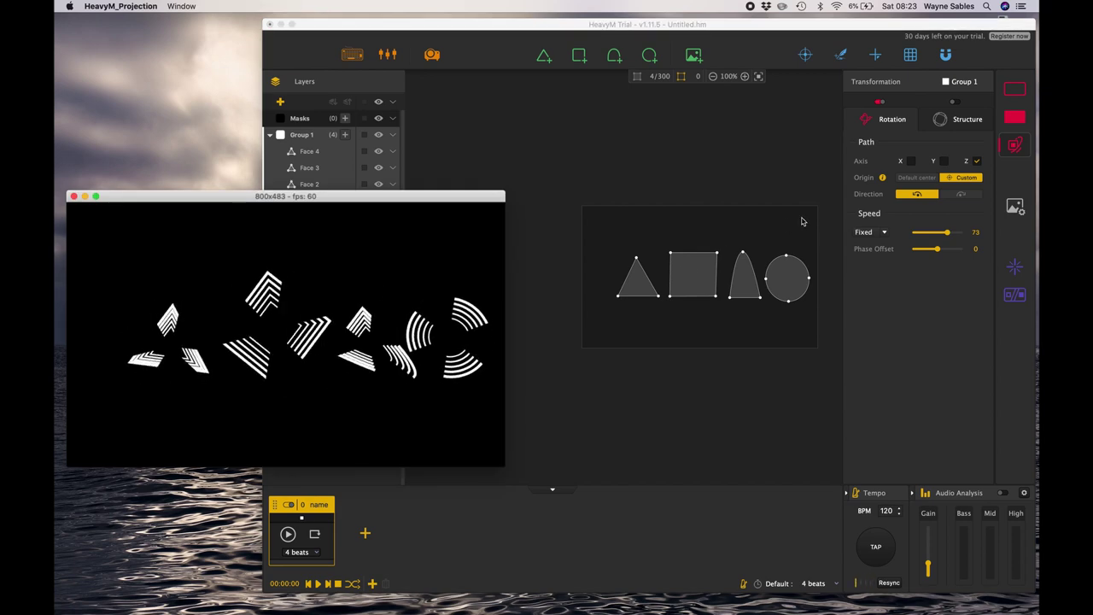
{"action": "left_click", "coordinate": [972, 162]}
{"action": "left_click", "coordinate": [972, 162]}
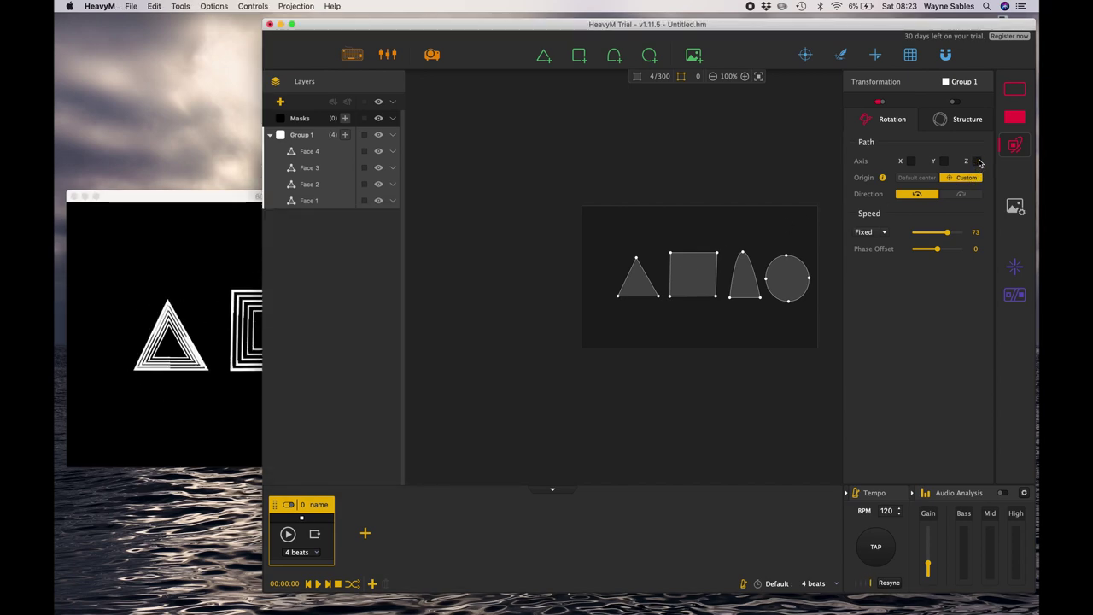
{"action": "left_click", "coordinate": [878, 102]}
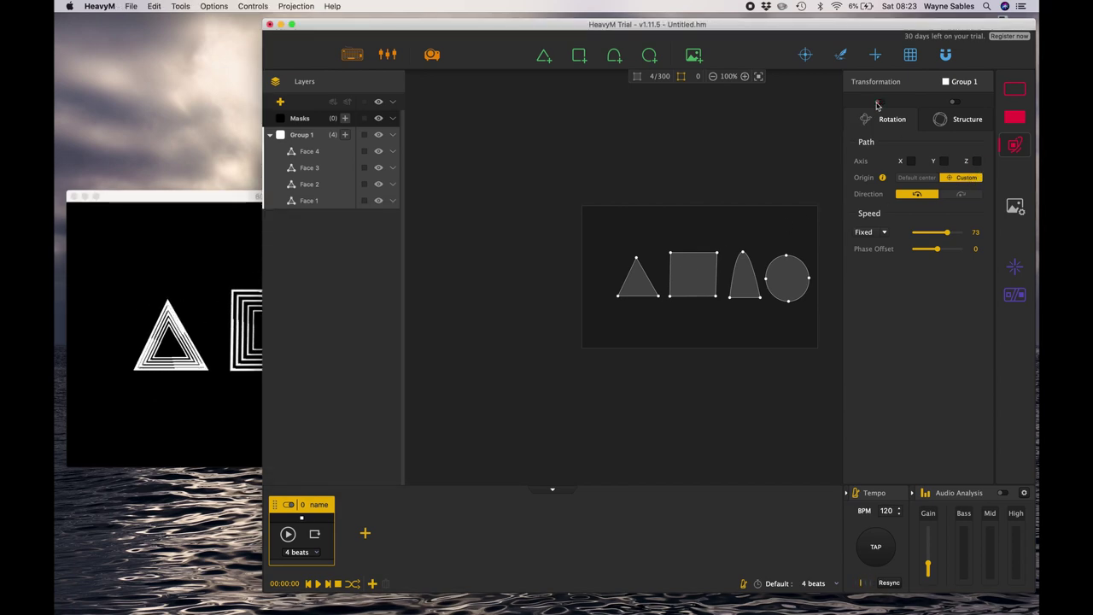
- Enable Structure, preview Radial Glow, then switch to Wire Frame
{"action": "left_click", "coordinate": [956, 103]}
{"action": "left_click", "coordinate": [958, 126]}
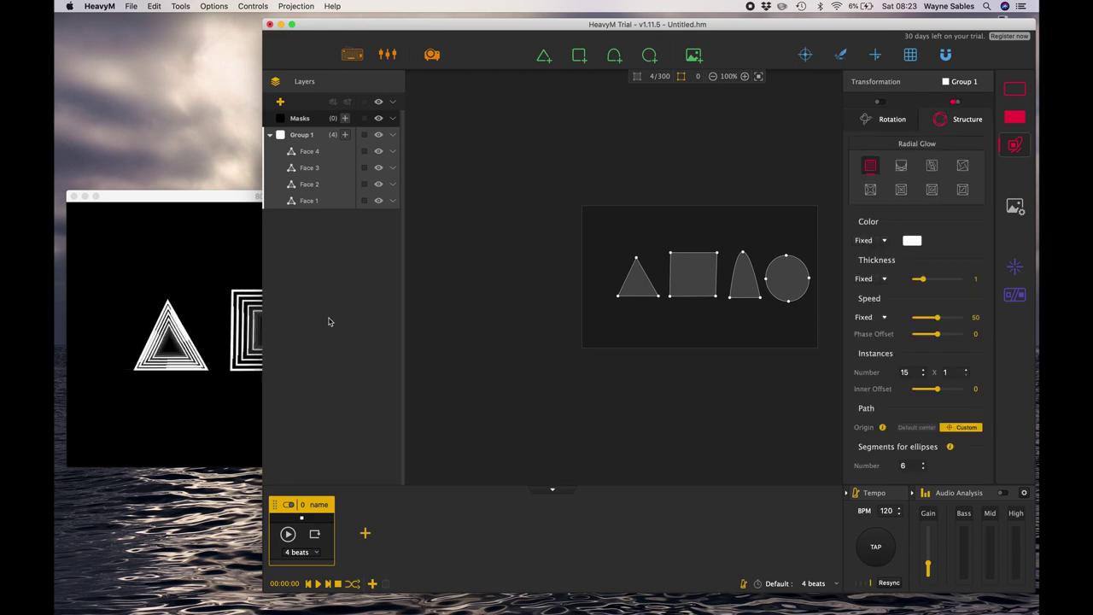
{"action": "left_click", "coordinate": [248, 323]}
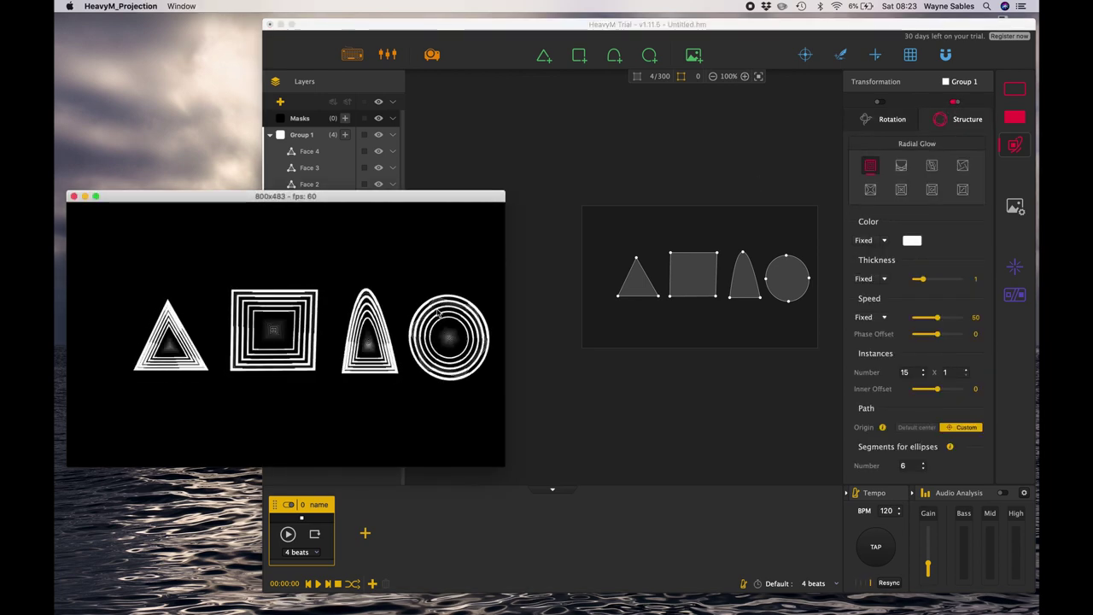
{"action": "left_click", "coordinate": [900, 167]}
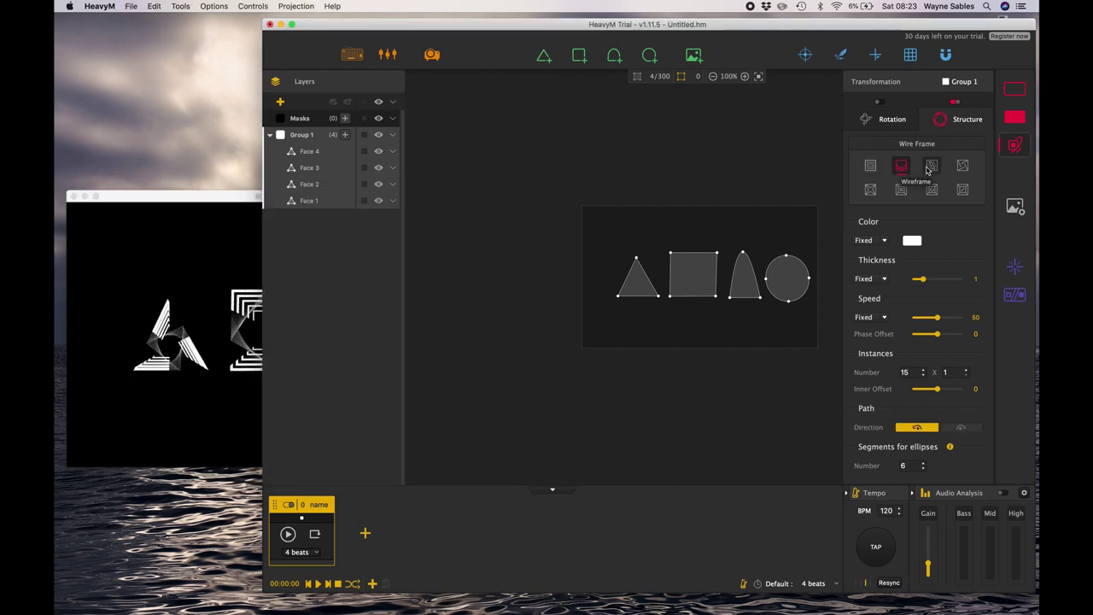
{"action": "left_click", "coordinate": [171, 326]}
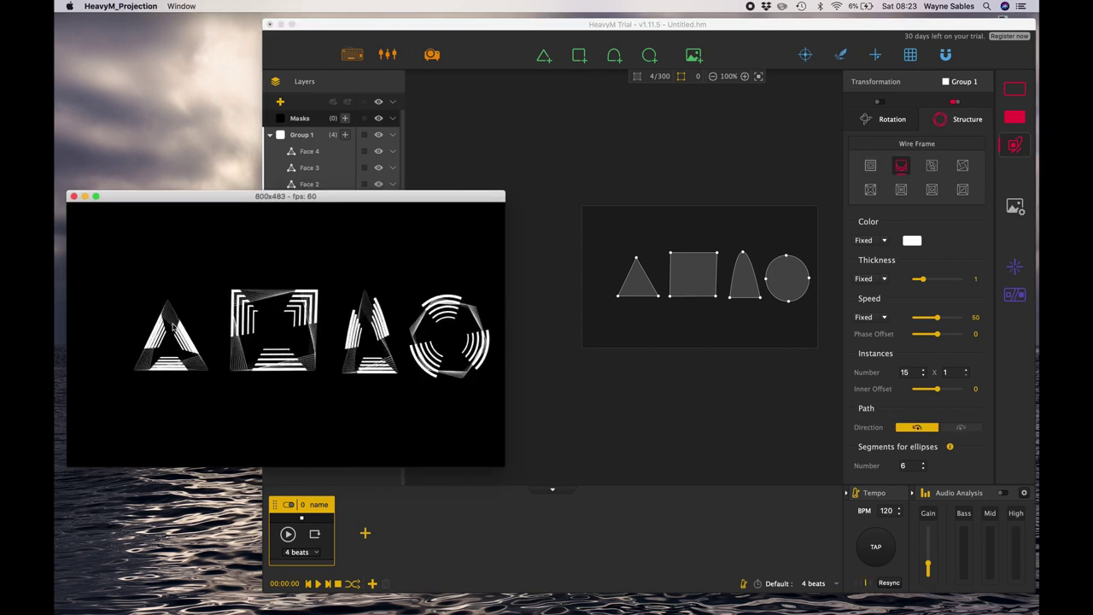
- Adjust the structure line colour and switch to the Round Trip style, previewing the output
{"action": "left_click", "coordinate": [916, 243]}
{"action": "left_click_drag", "start_coordinate": [735, 262], "coordinate": [739, 263]}
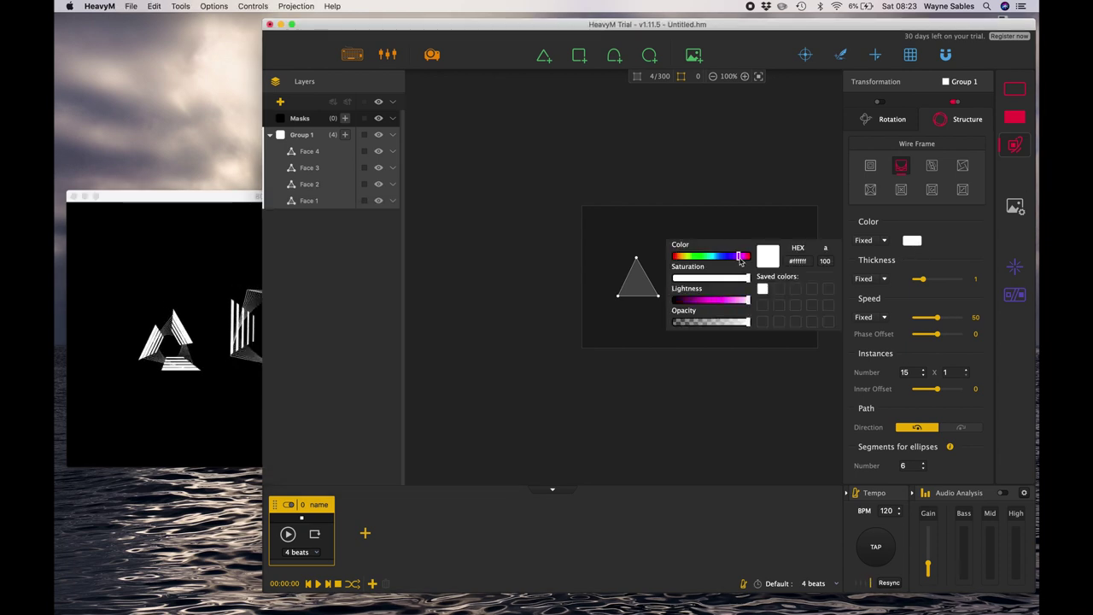
{"action": "left_click", "coordinate": [942, 282]}
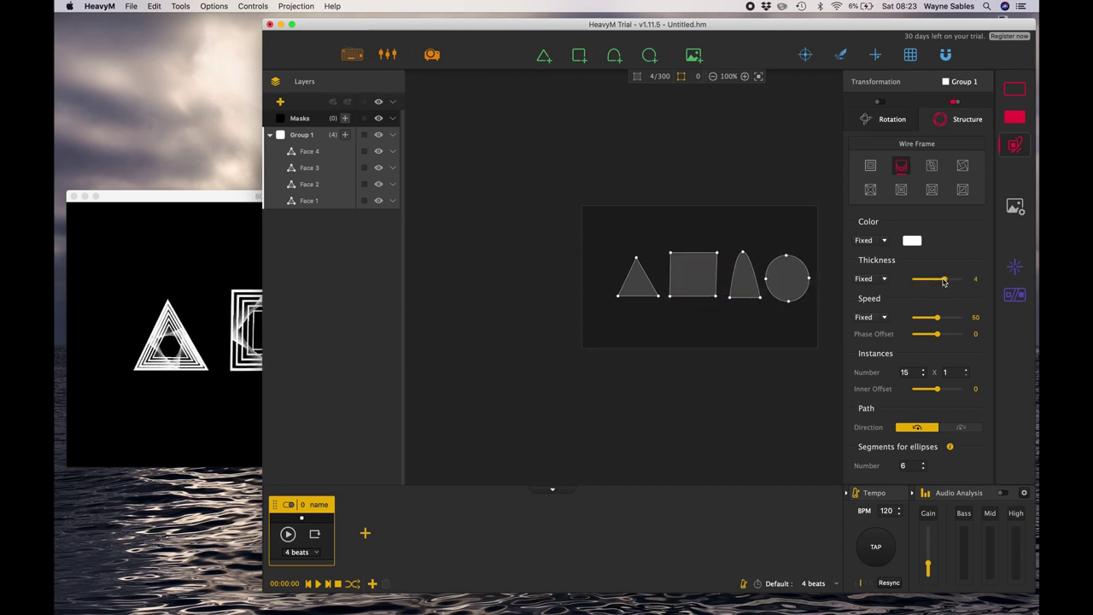
{"action": "left_click", "coordinate": [933, 167]}
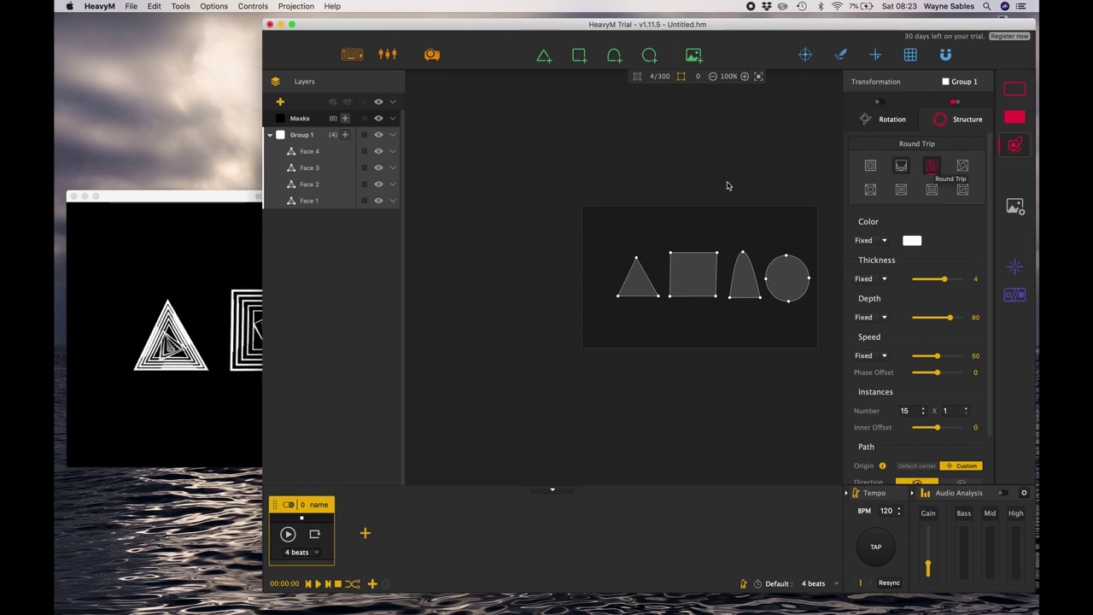
{"action": "left_click", "coordinate": [195, 311]}
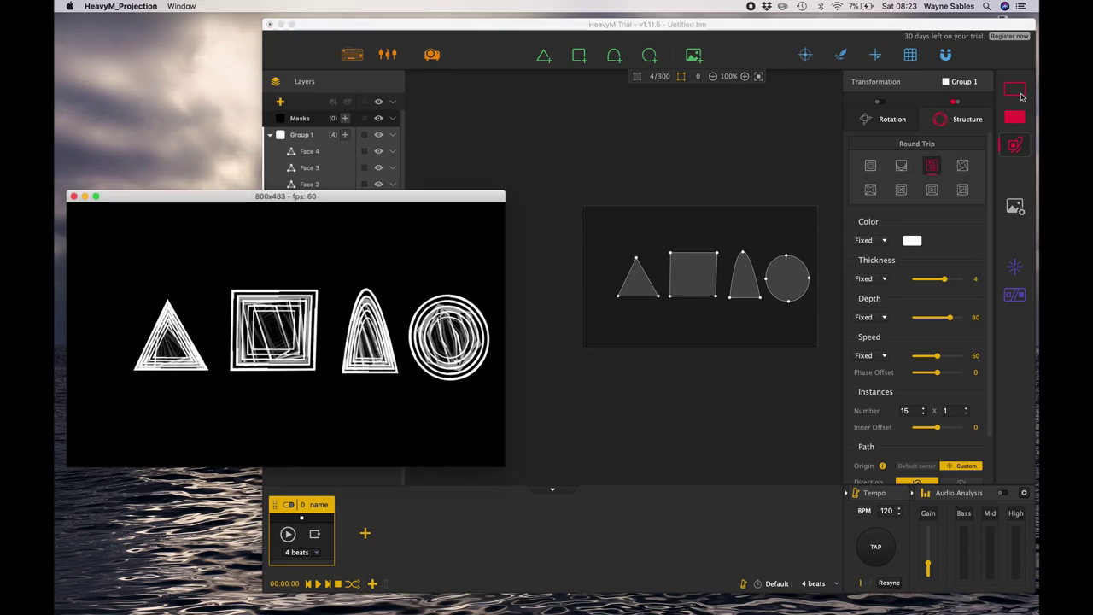
- Disable the Border and Line outline effects, leaving only Repeat outlines in the projection
{"action": "left_click", "coordinate": [1017, 92]}
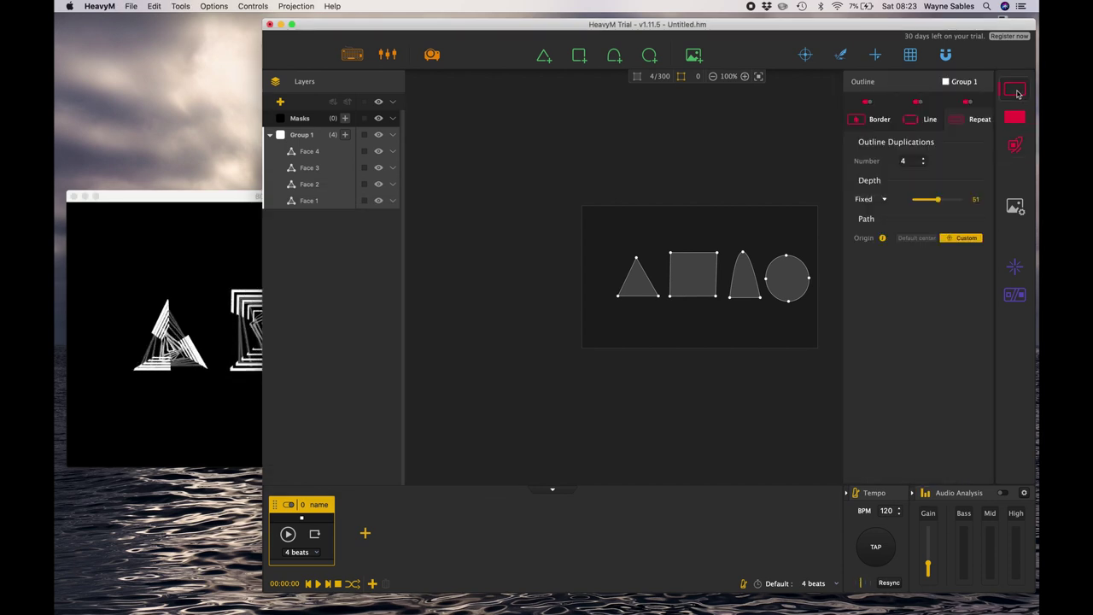
{"action": "left_click", "coordinate": [867, 104]}
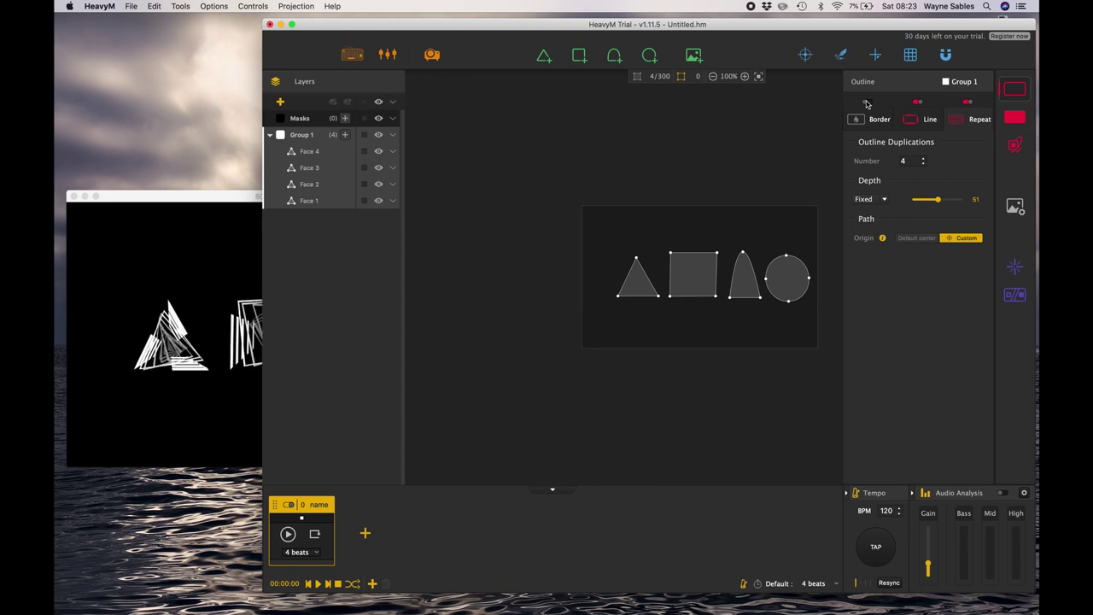
{"action": "left_click", "coordinate": [916, 103]}
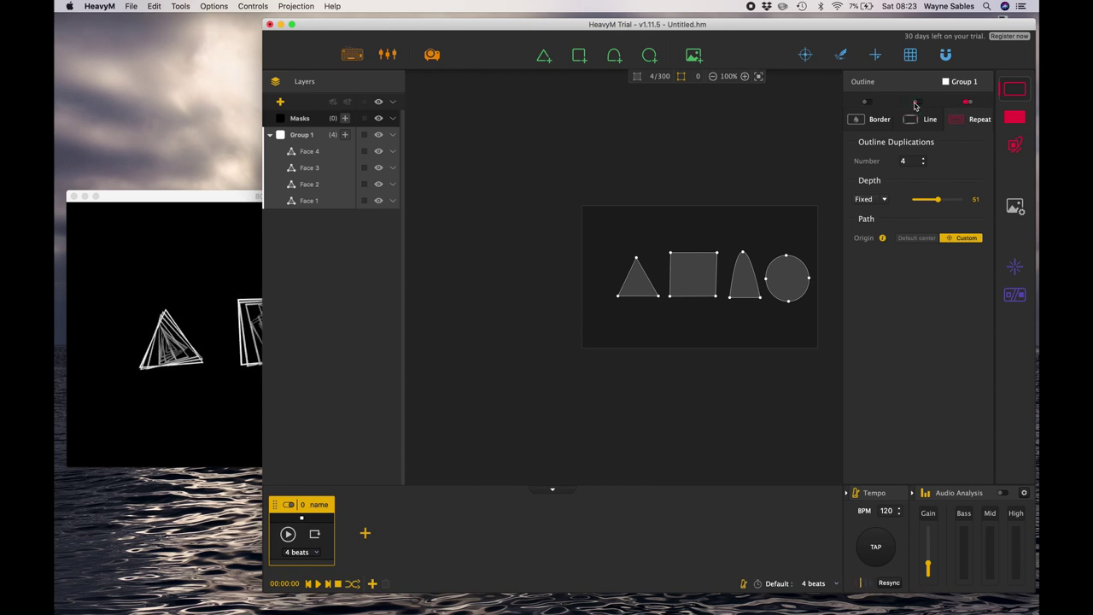
{"action": "left_click", "coordinate": [182, 340]}
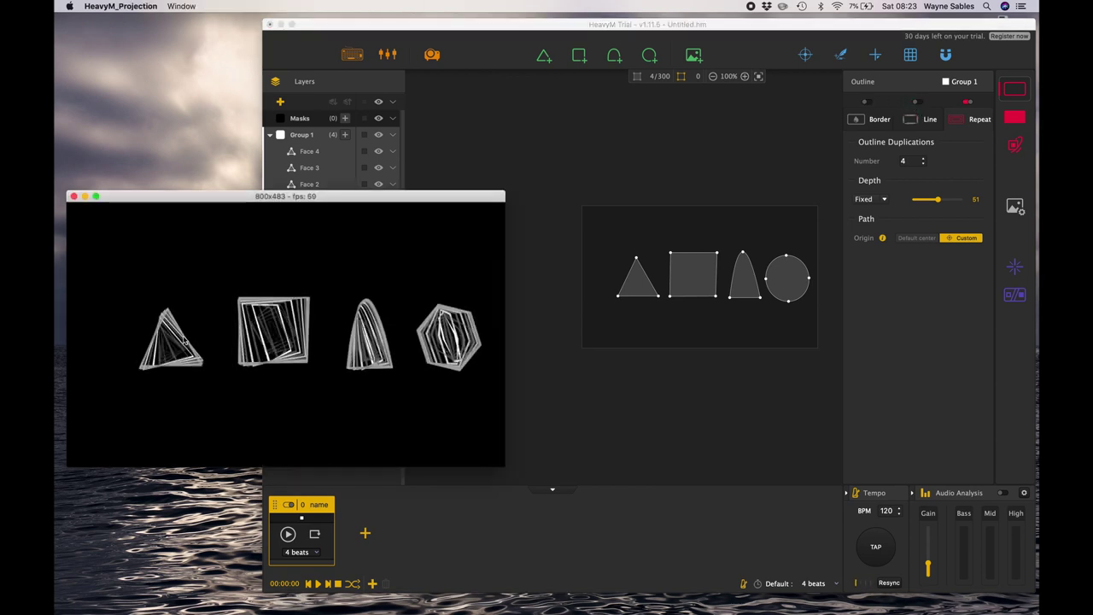